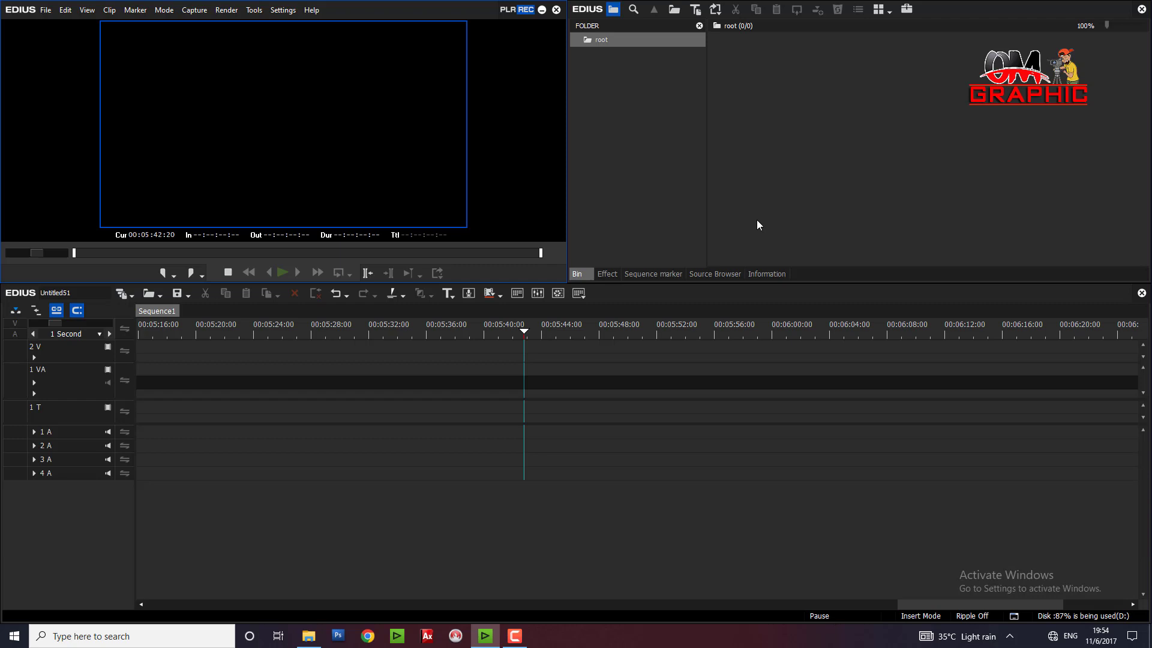
# - Import all MP4 clips from the Om folder into the root bin and look through them
pyautogui.doubleClick(810, 149)
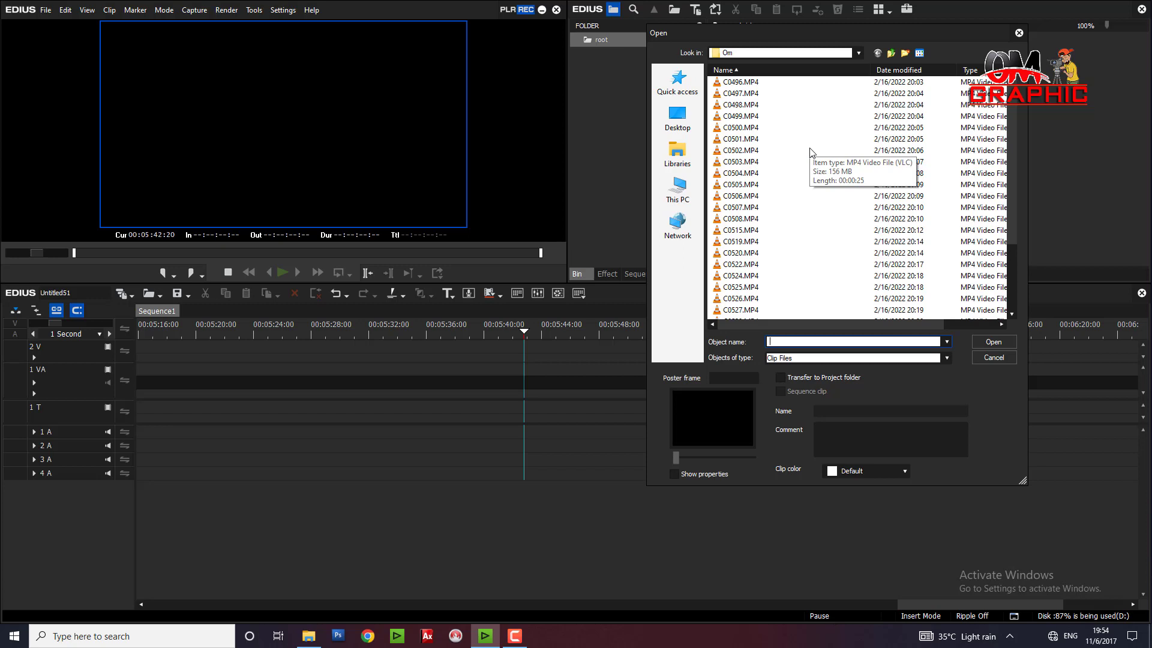
pyautogui.click(811, 150)
pyautogui.hotkey('ctrl', 'a')
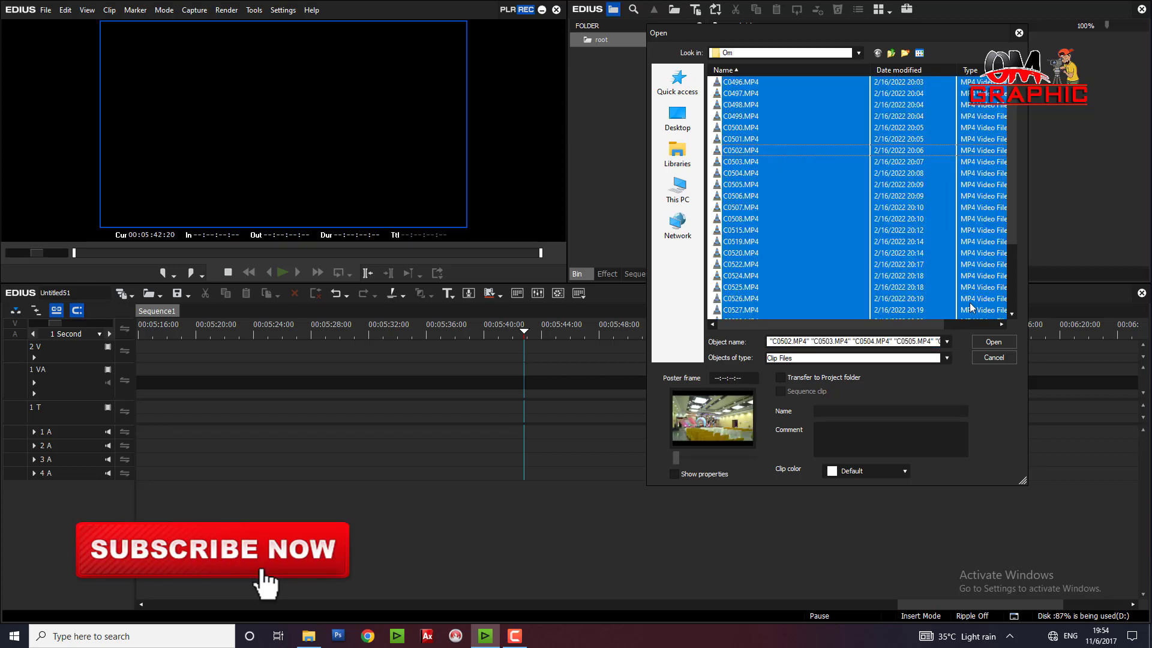
pyautogui.click(1003, 342)
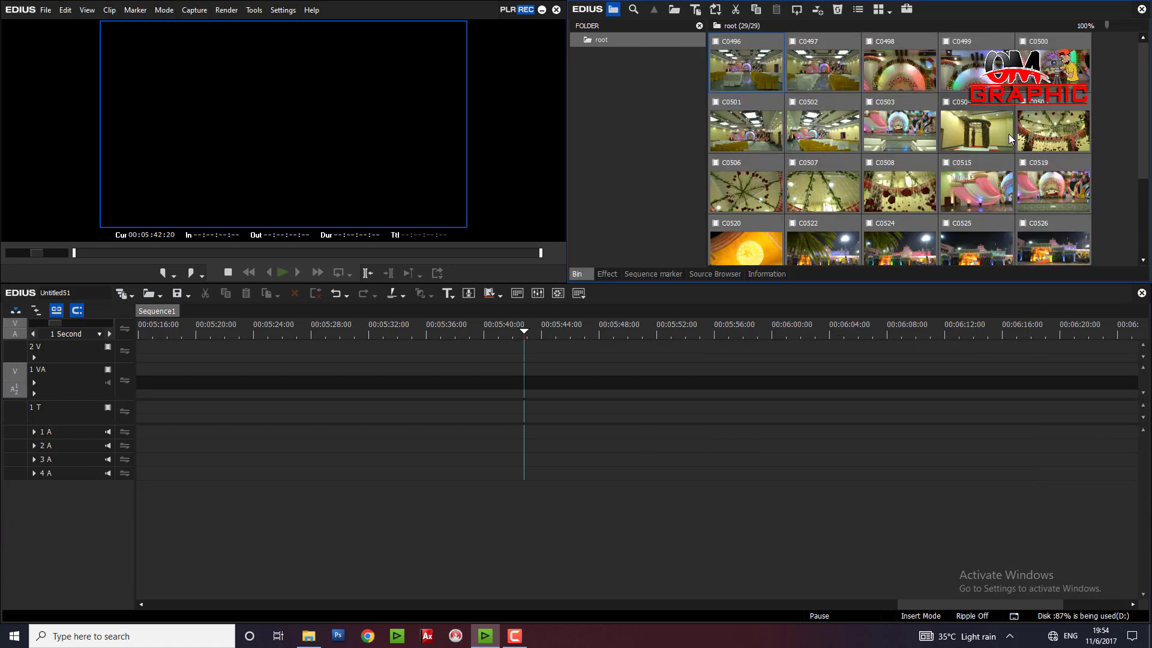
pyautogui.click(1104, 66)
pyautogui.scroll(-2, 1106, 78)
pyautogui.scroll(2, 1107, 88)
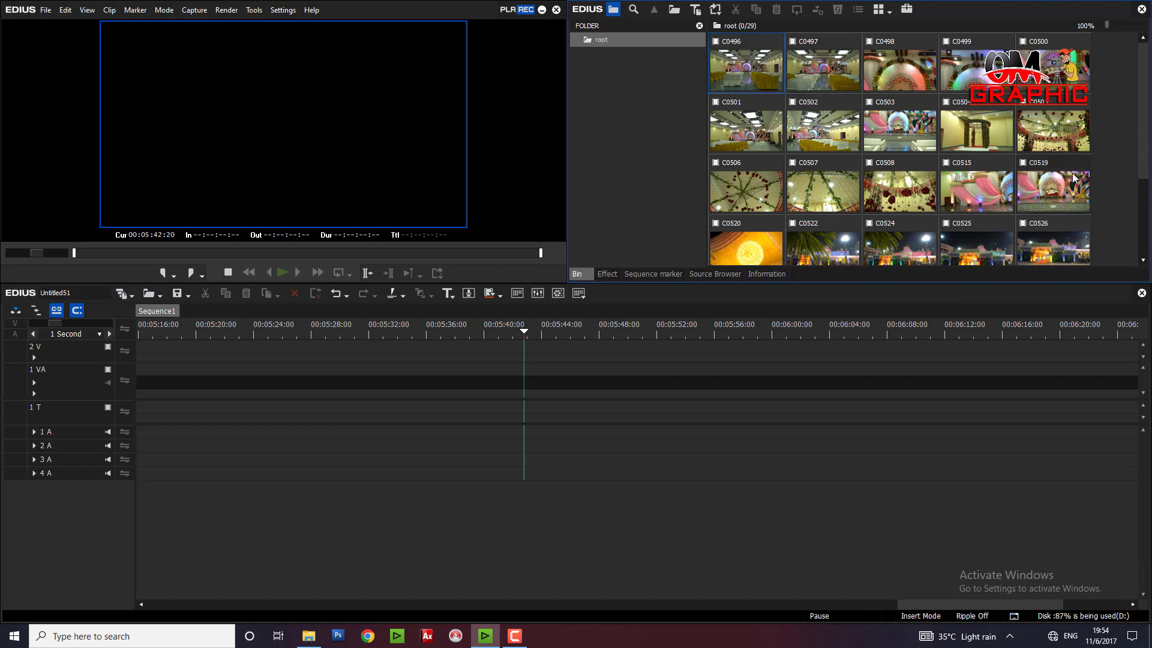
# - Place all bin clips on the 1 VA track and delete the gap before the first clip
pyautogui.hotkey('ctrl', 'a')
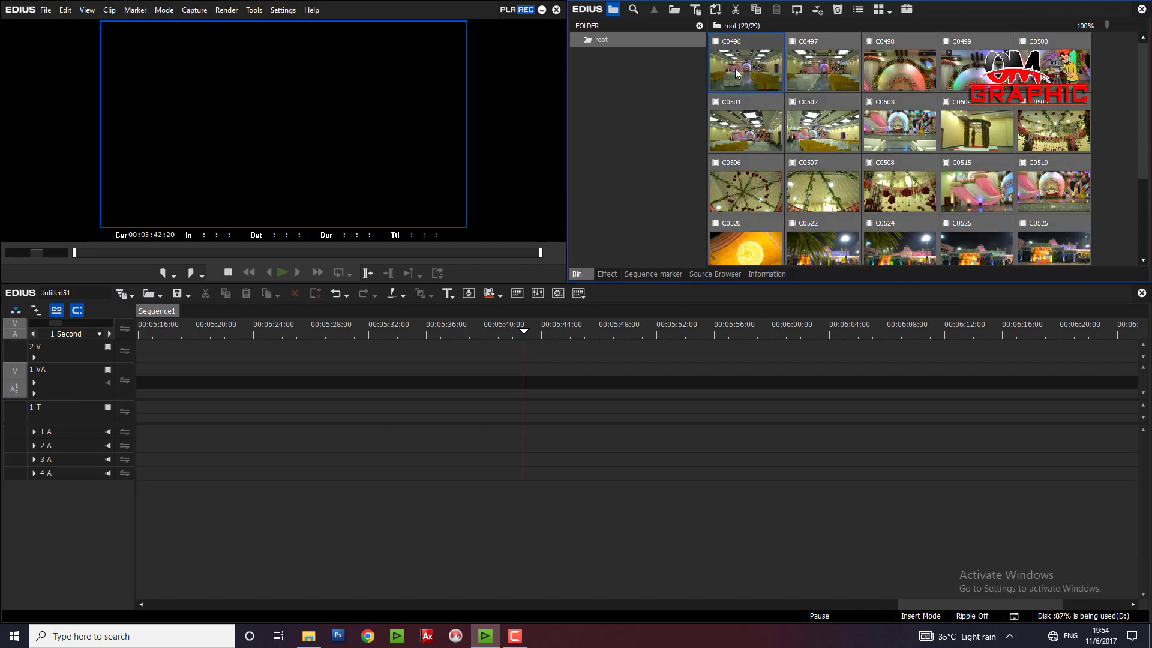
pyautogui.moveTo(737, 72); pyautogui.dragTo(382, 384)
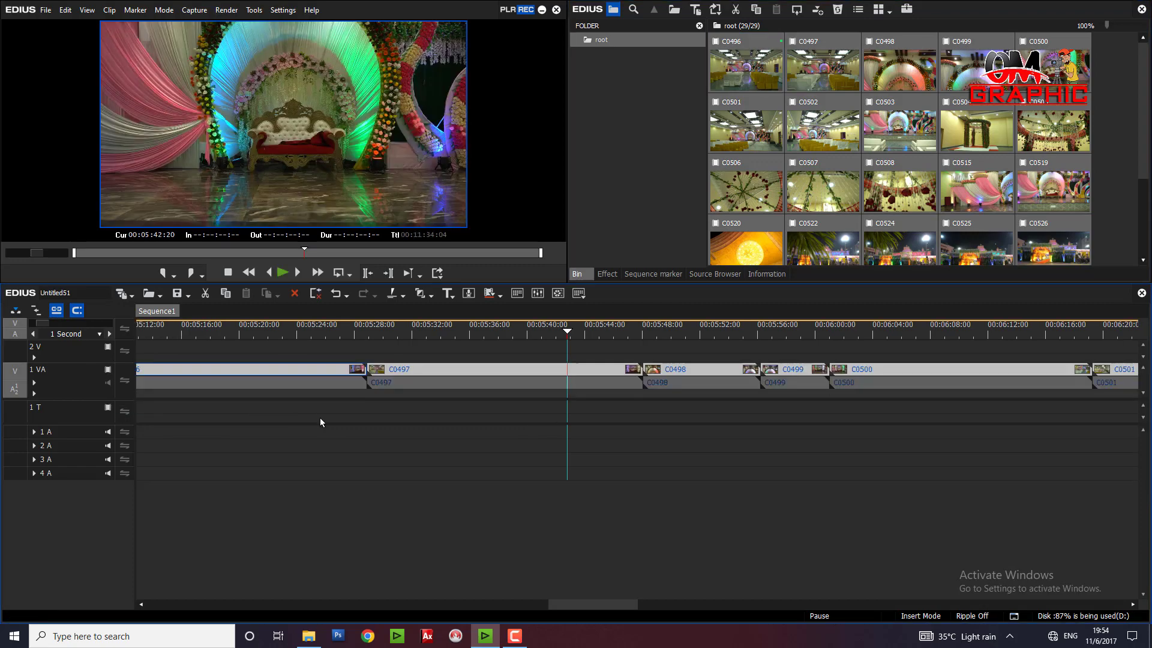
pyautogui.hotkey('ctrl', 'z')
pyautogui.rightClick(260, 389)
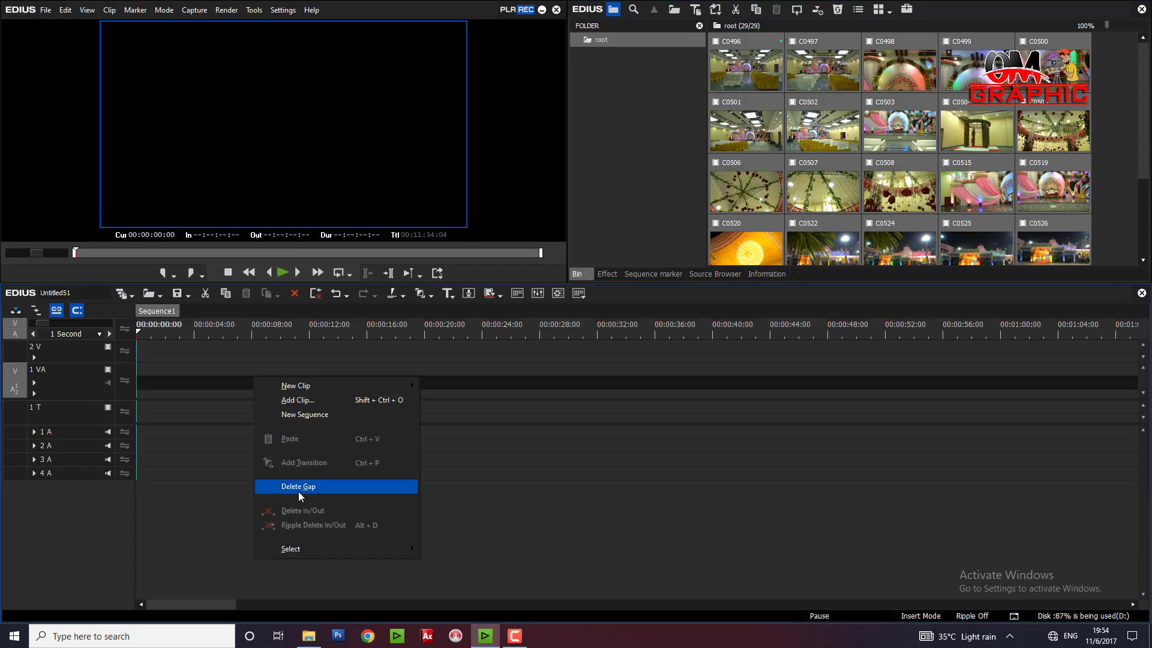
pyautogui.click(298, 488)
pyautogui.scroll(-4, 309, 471)
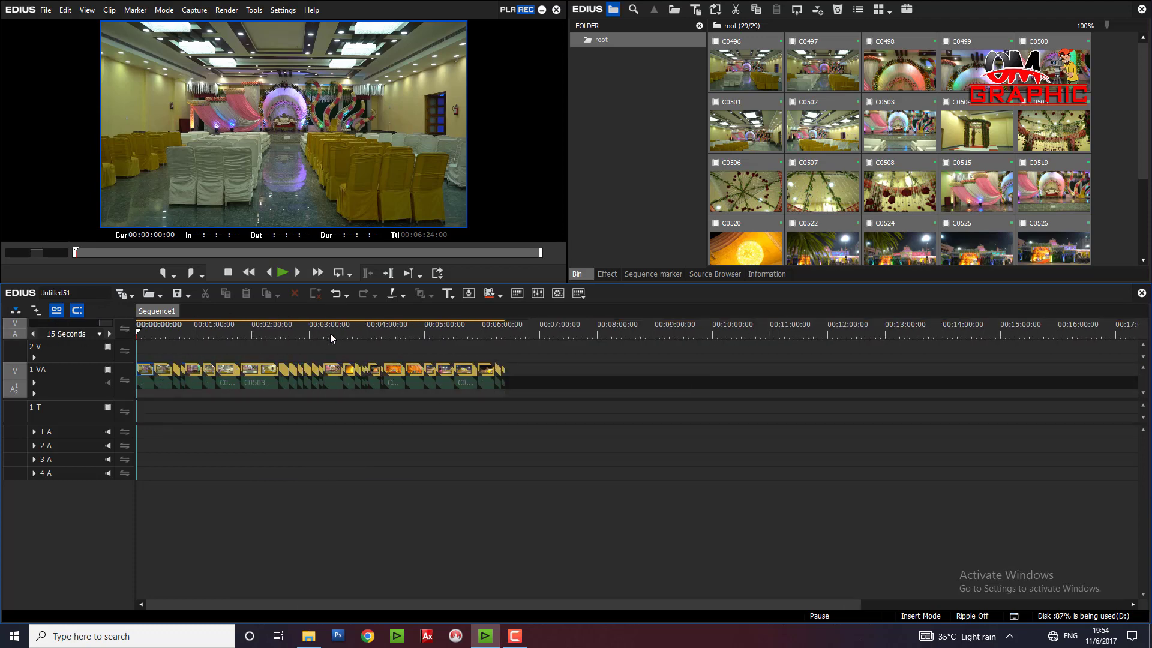
# - Add the default transition to all clips on the 1 VA track and check the cuts near C0507
pyautogui.hotkey('ctrl', 'a')
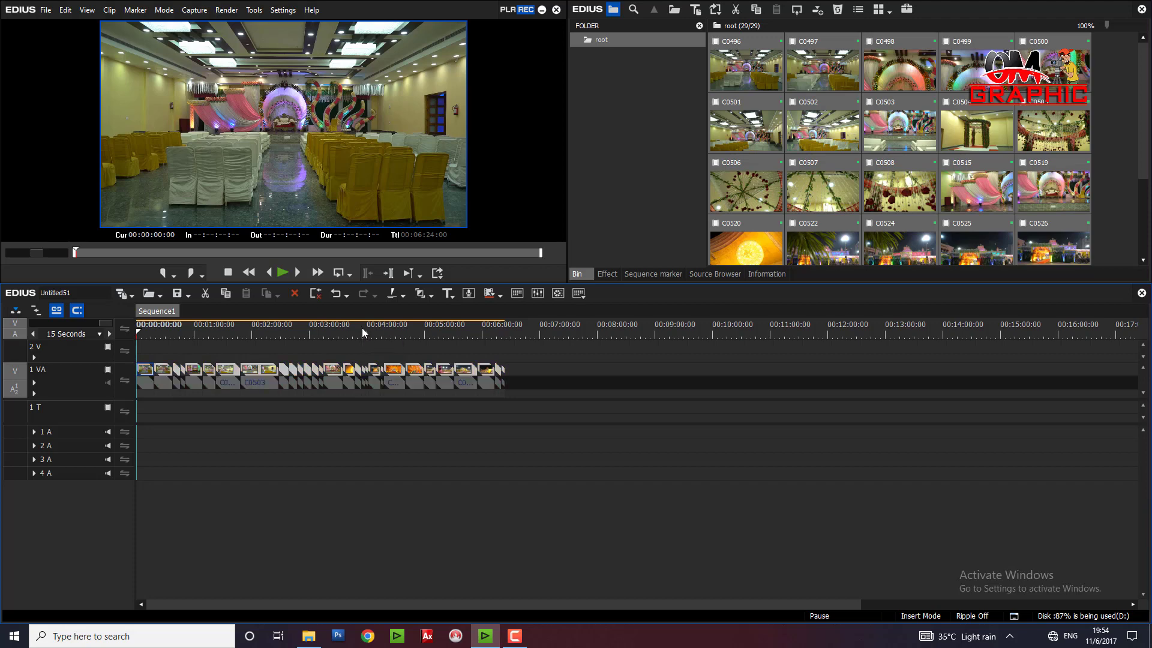
pyautogui.hotkey('ctrl', 'p')
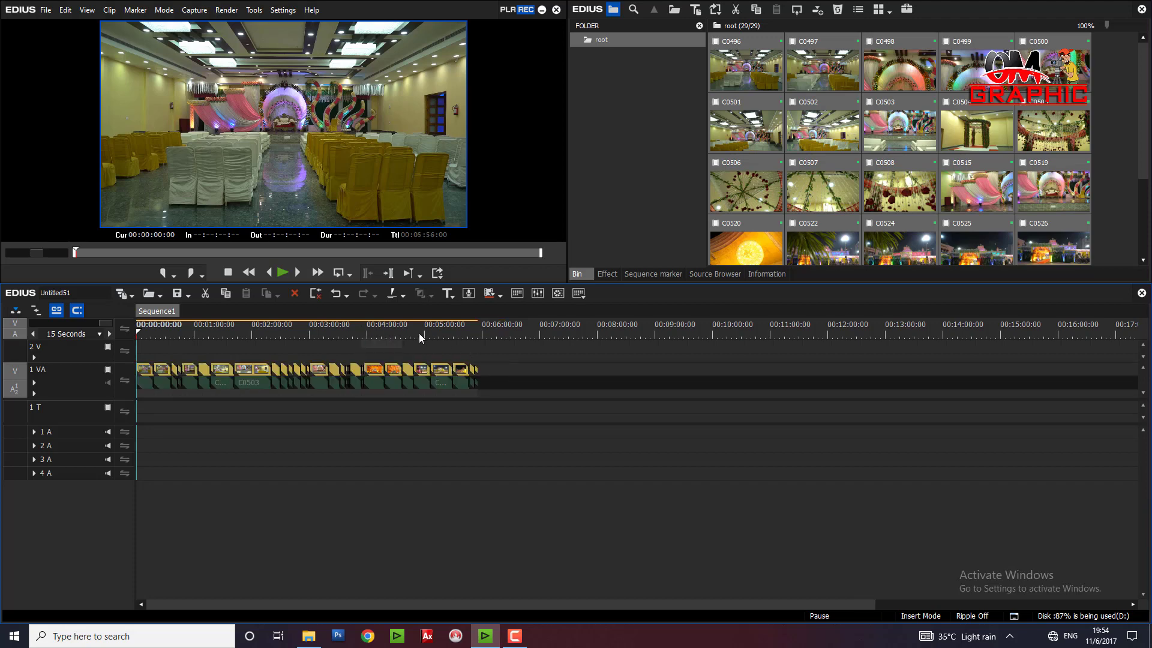
pyautogui.click(292, 335)
pyautogui.scroll(2, 340, 327)
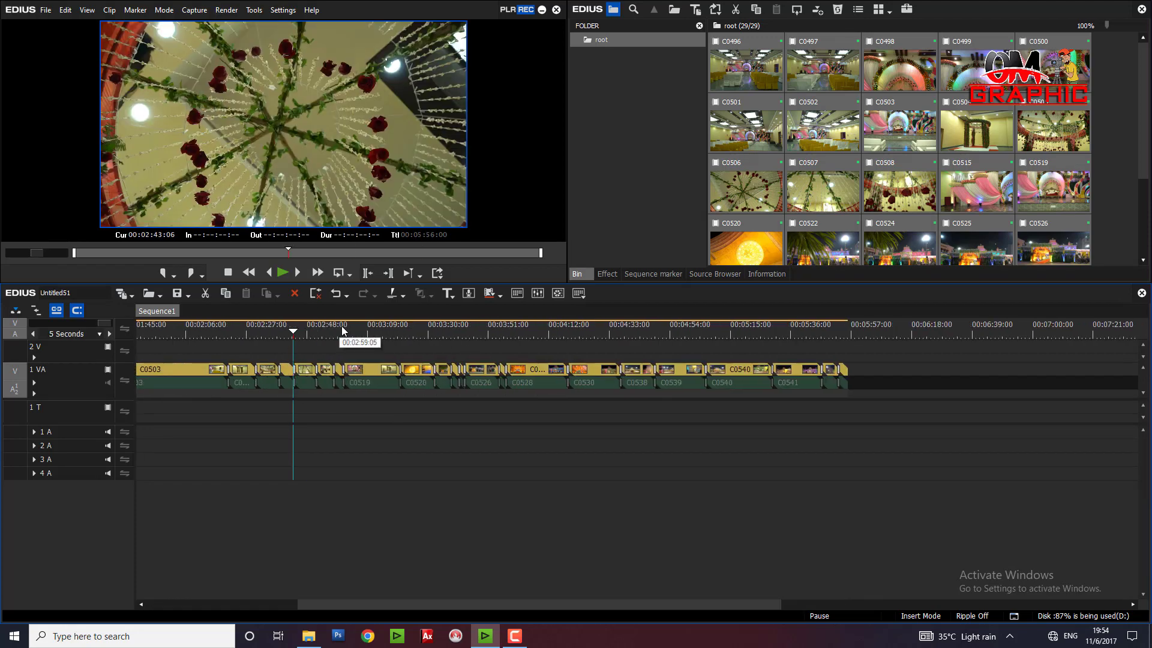
pyautogui.scroll(2, 348, 324)
pyautogui.click(286, 333)
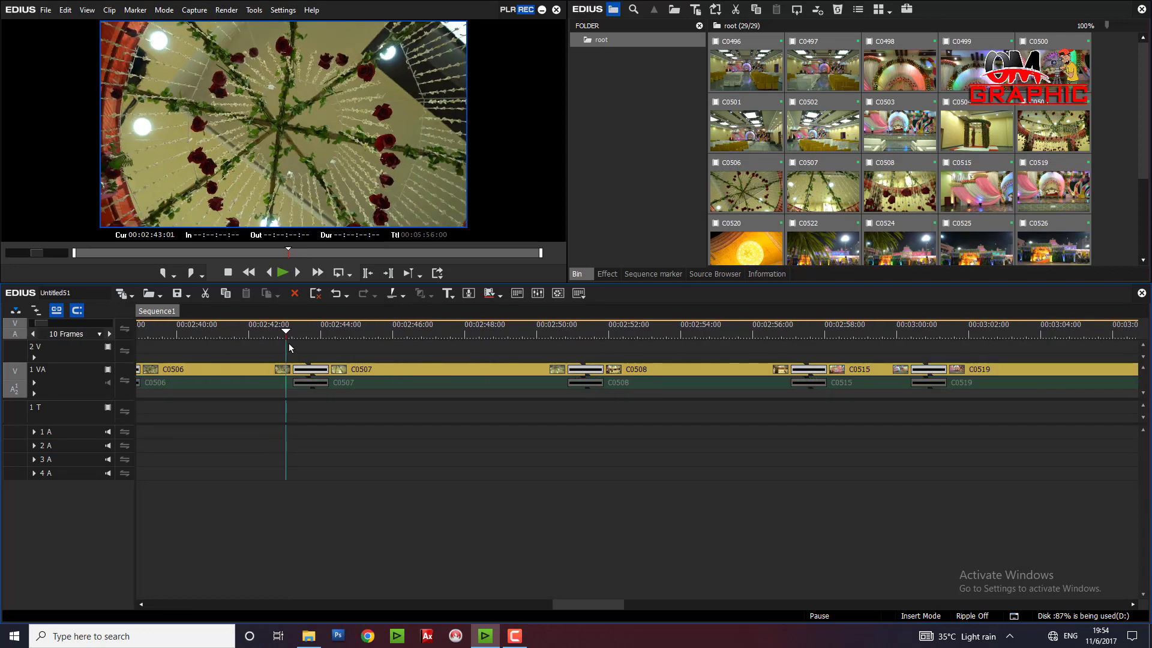
pyautogui.scroll(-10, 347, 463)
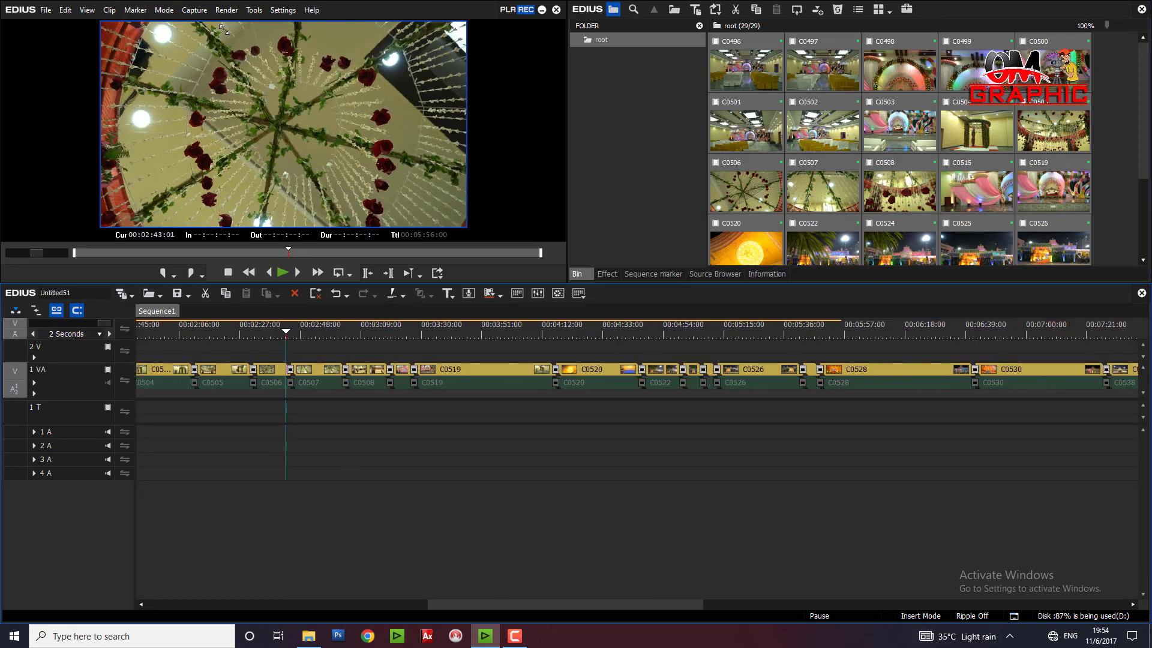
# - Fit the whole sequence in the timeline and set an out point within clip C0503 at about 00:01:57:21
pyautogui.moveTo(814, 329)
pyautogui.mouseDown()
pyautogui.moveTo(802, 330)
pyautogui.moveTo(824, 330)
pyautogui.mouseUp()
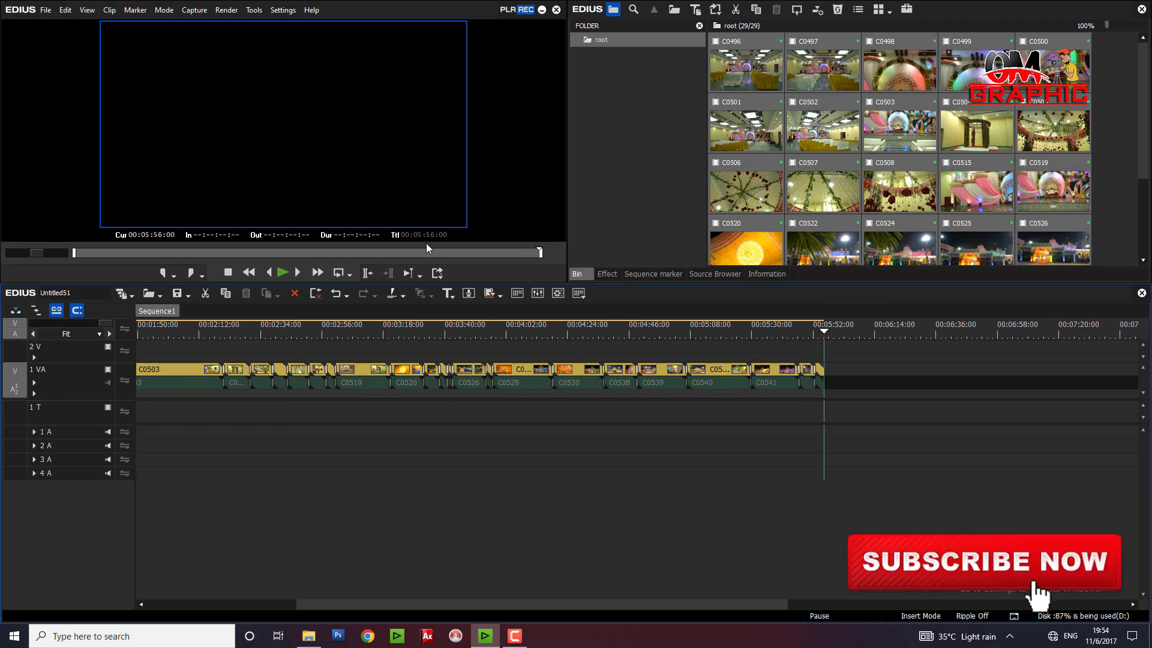
pyautogui.moveTo(380, 605); pyautogui.dragTo(229, 605)
pyautogui.moveTo(458, 329)
pyautogui.mouseDown()
pyautogui.moveTo(496, 329)
pyautogui.moveTo(465, 340)
pyautogui.mouseUp()
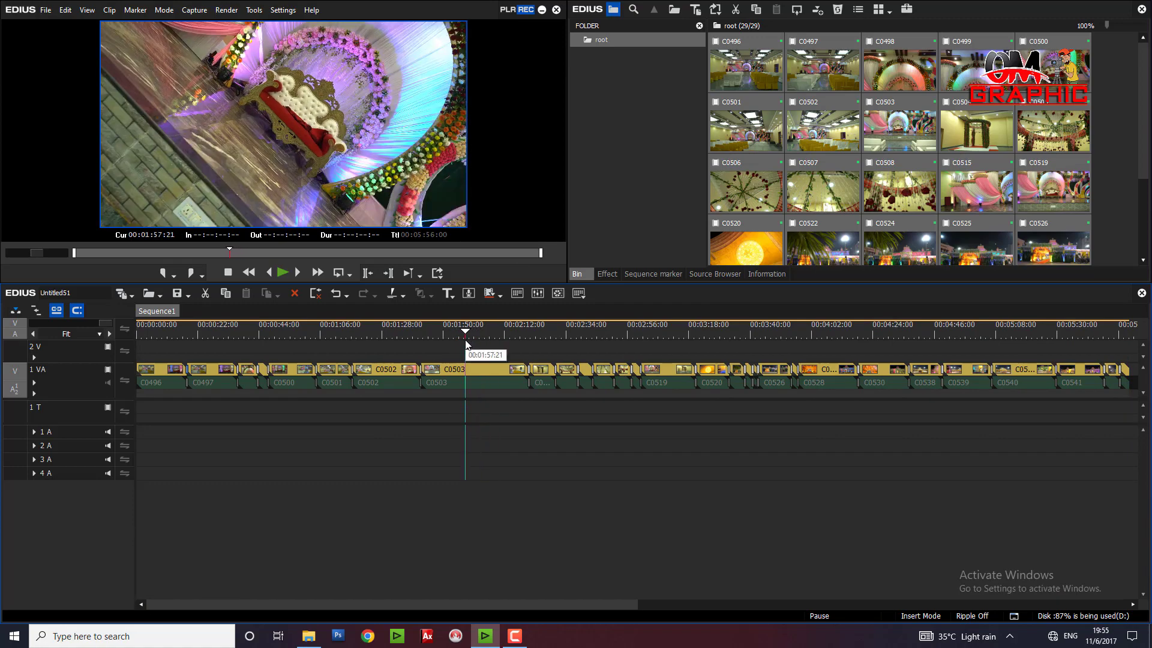
pyautogui.press('o')
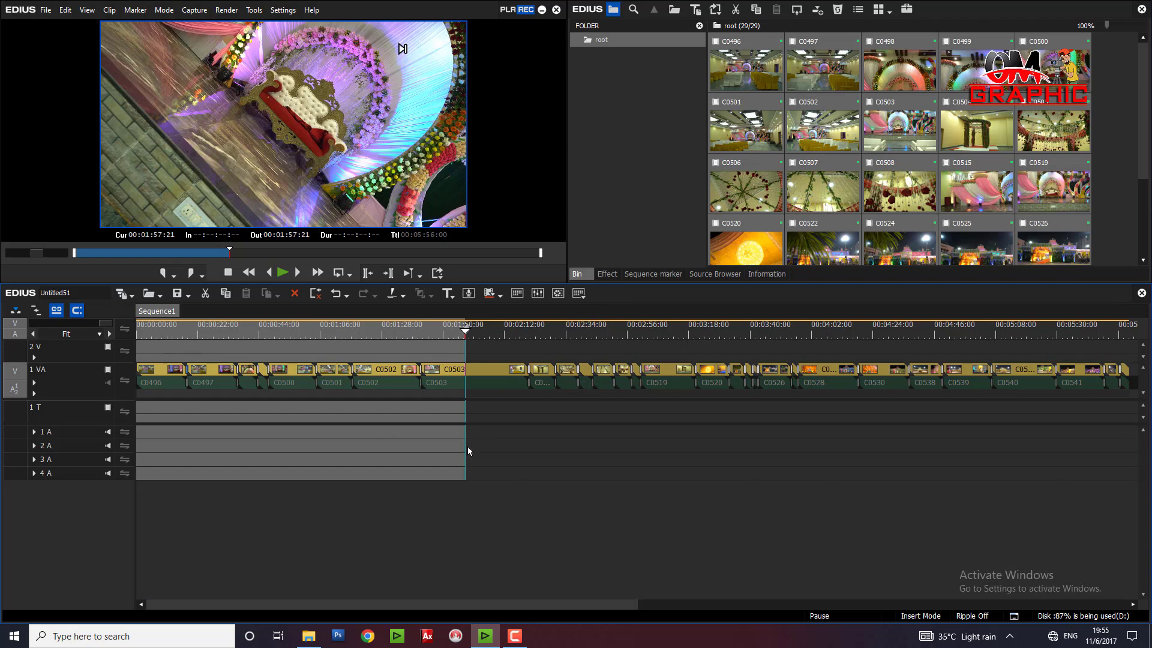
pyautogui.moveTo(150, 330); pyautogui.dragTo(469, 359)
# - Start a new Batch Export entry using the first H.264/AVC preset, with Export Between In and Out enabled
pyautogui.click(437, 273)
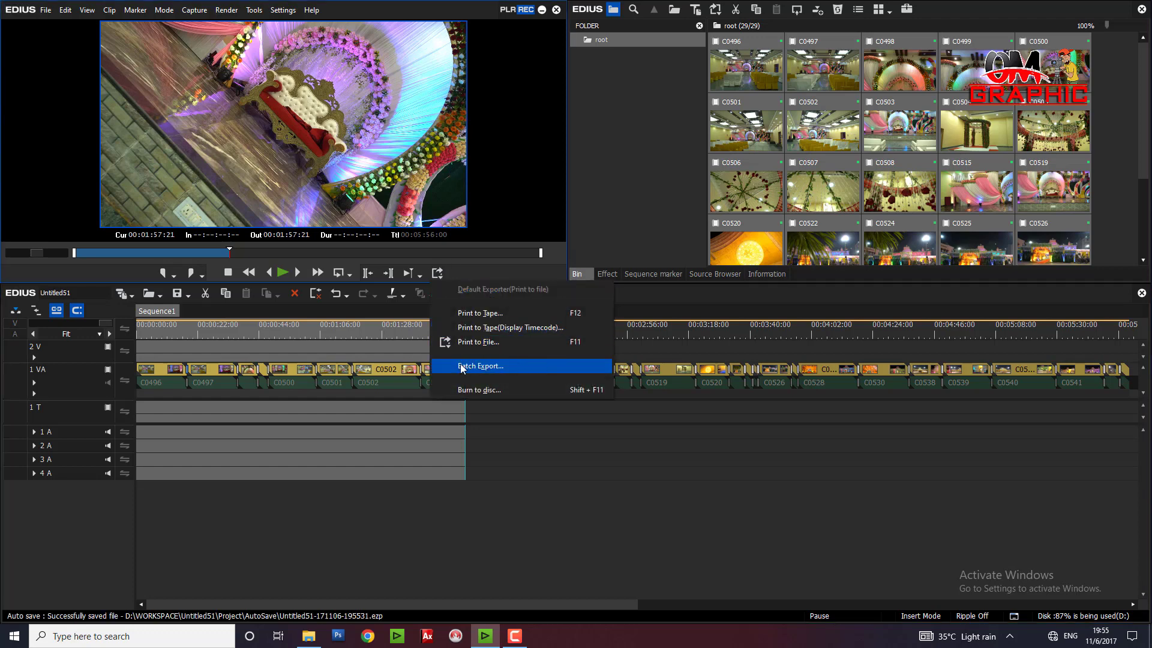
pyautogui.click(505, 366)
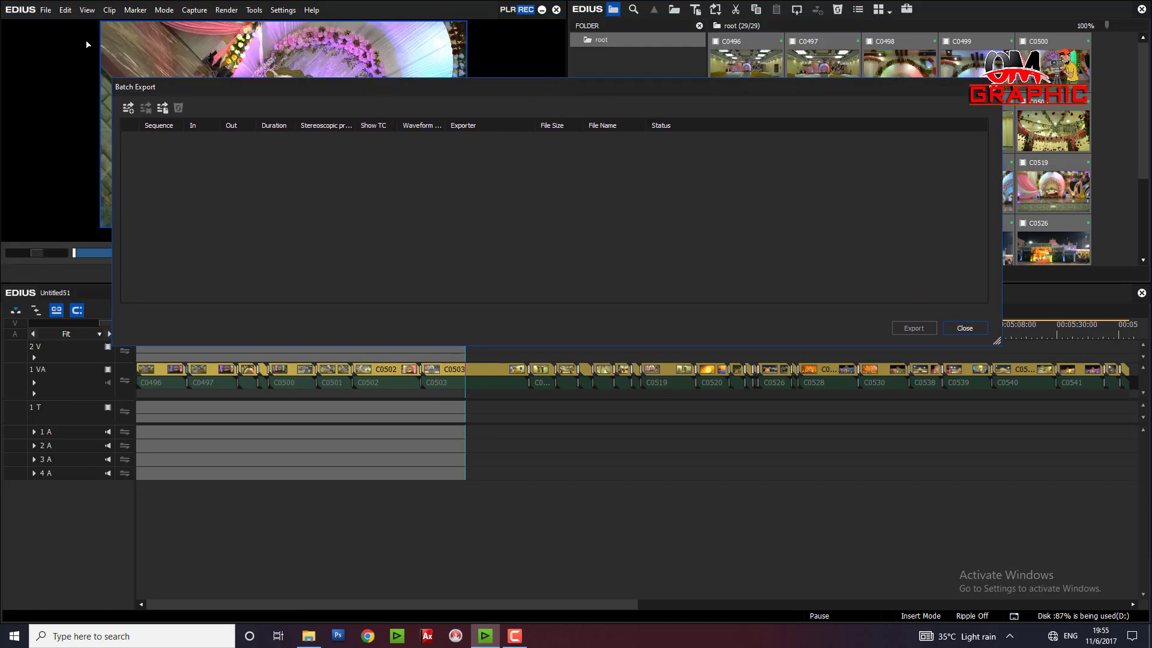
pyautogui.click(129, 108)
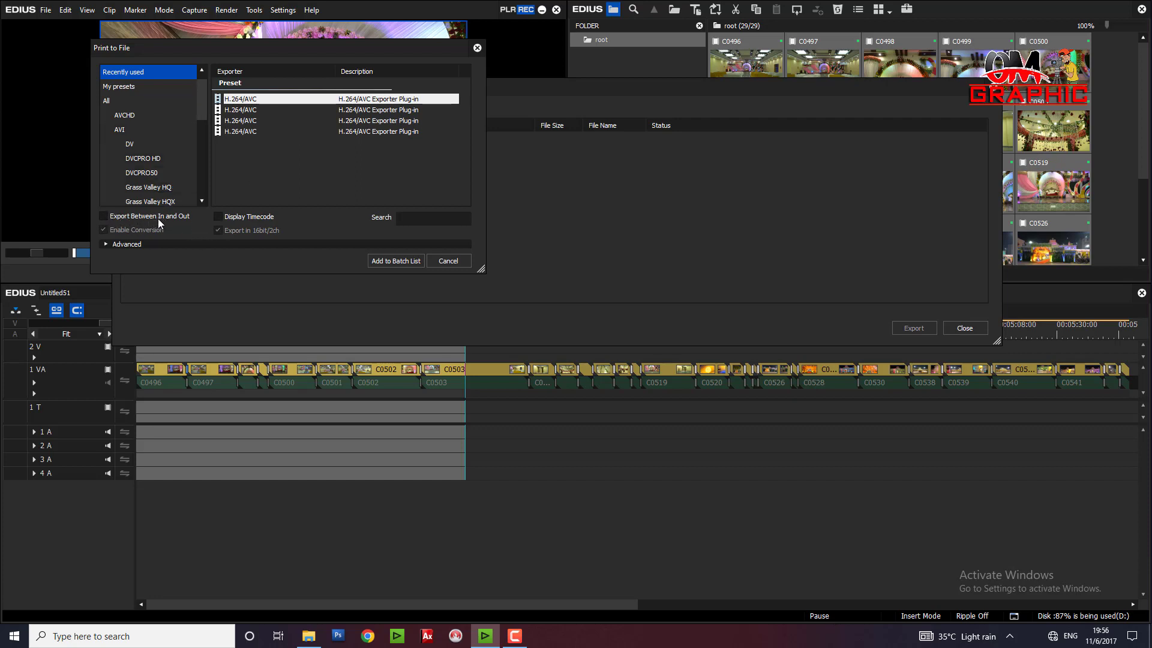
pyautogui.click(104, 217)
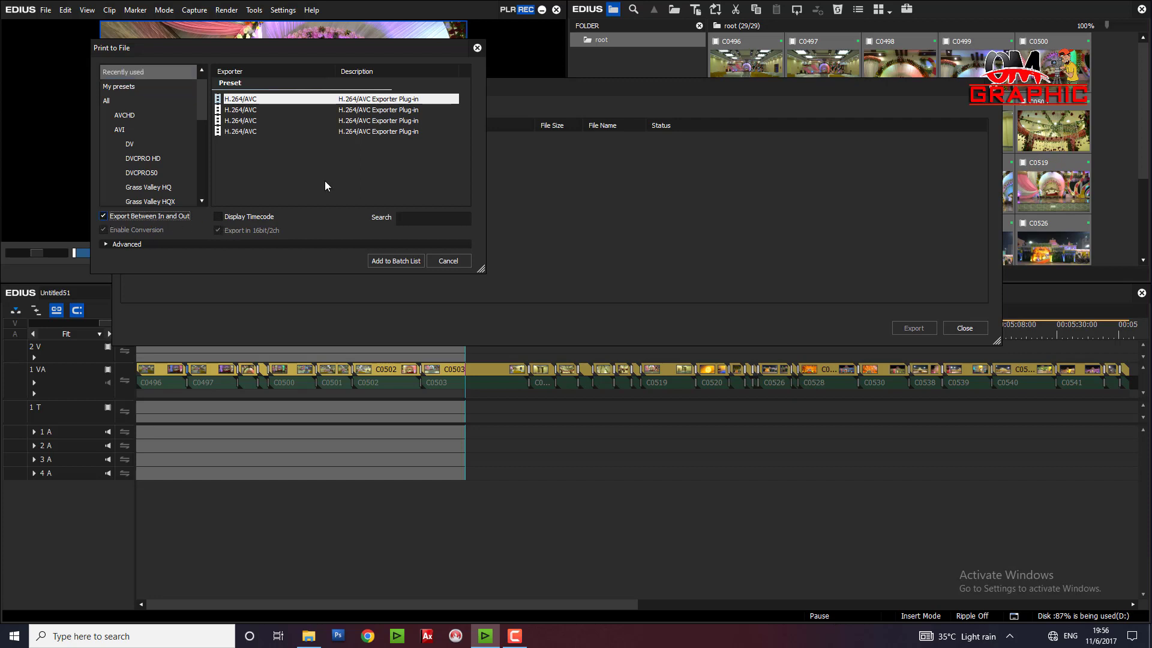
pyautogui.click(402, 261)
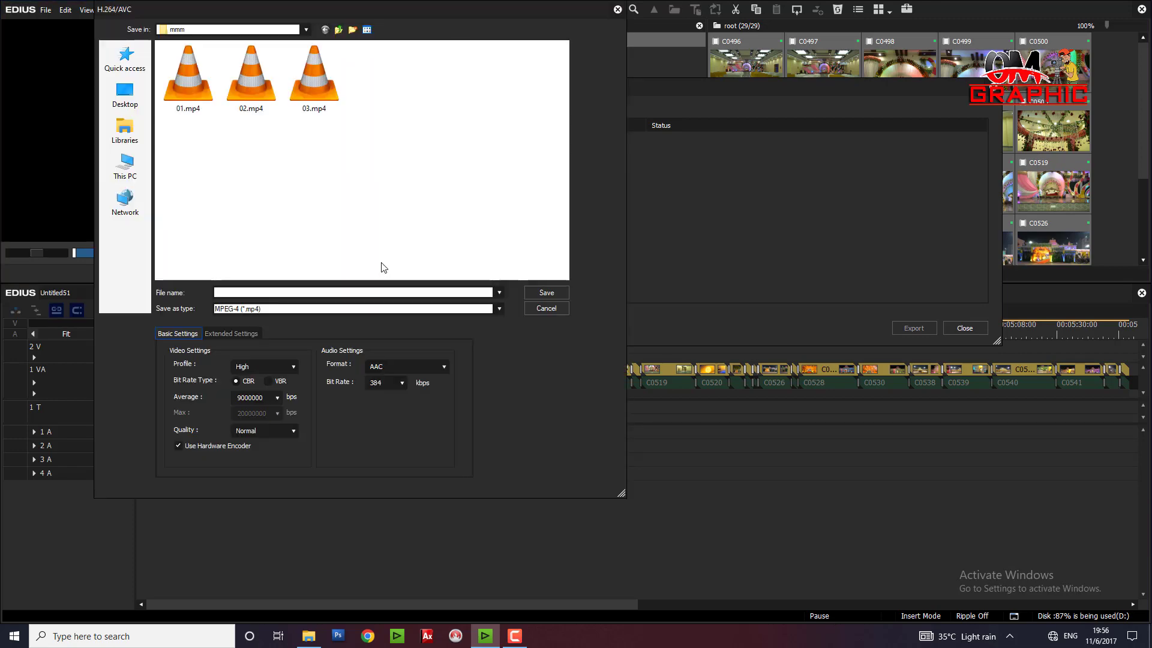
# - Create a folder named master on the Desktop and save the batch entry in it as 01
pyautogui.click(125, 95)
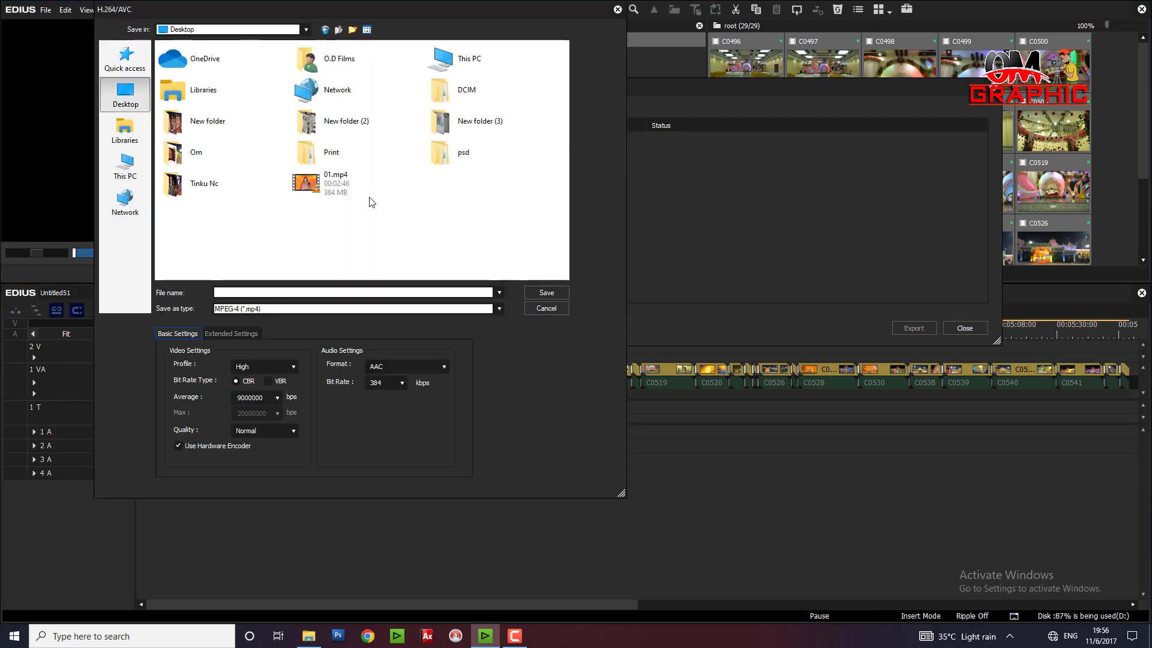
pyautogui.click(353, 28)
pyautogui.write('master')
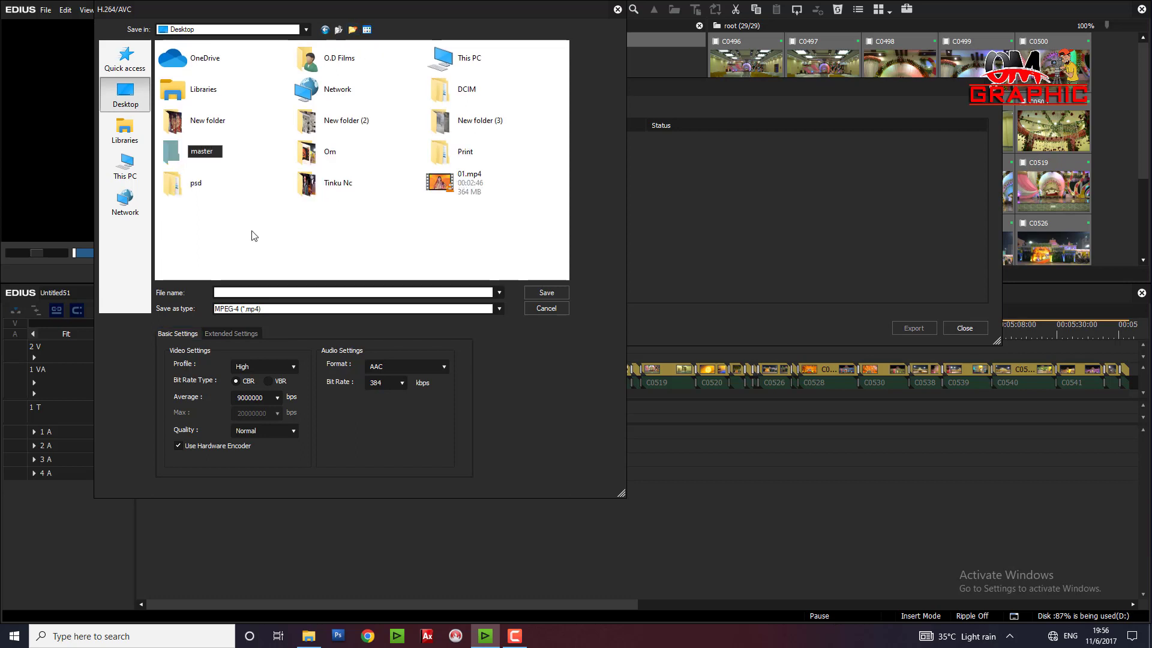
pyautogui.click(193, 159)
pyautogui.doubleClick(193, 158)
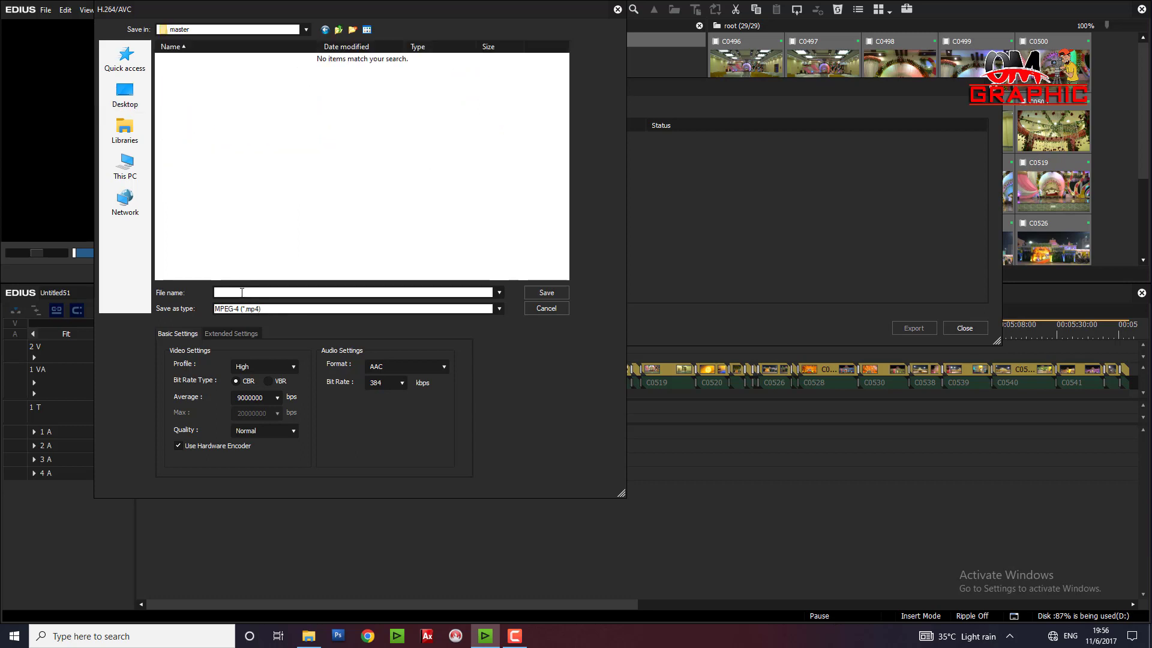
pyautogui.click(254, 291)
pyautogui.write('01')
pyautogui.click(541, 294)
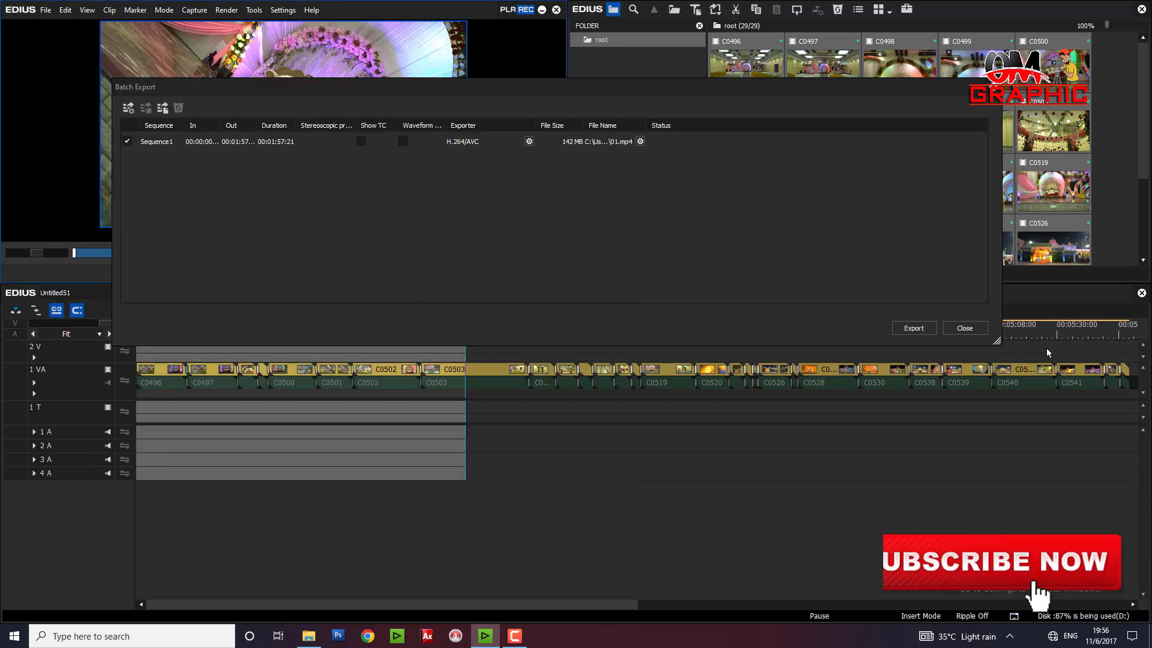
# - Shrink the Batch Export window clear of the timeline and replace the marked range with about 00:01:57:21 to 00:04:31:03
pyautogui.moveTo(998, 342); pyautogui.dragTo(605, 237)
pyautogui.moveTo(500, 99); pyautogui.dragTo(444, 63)
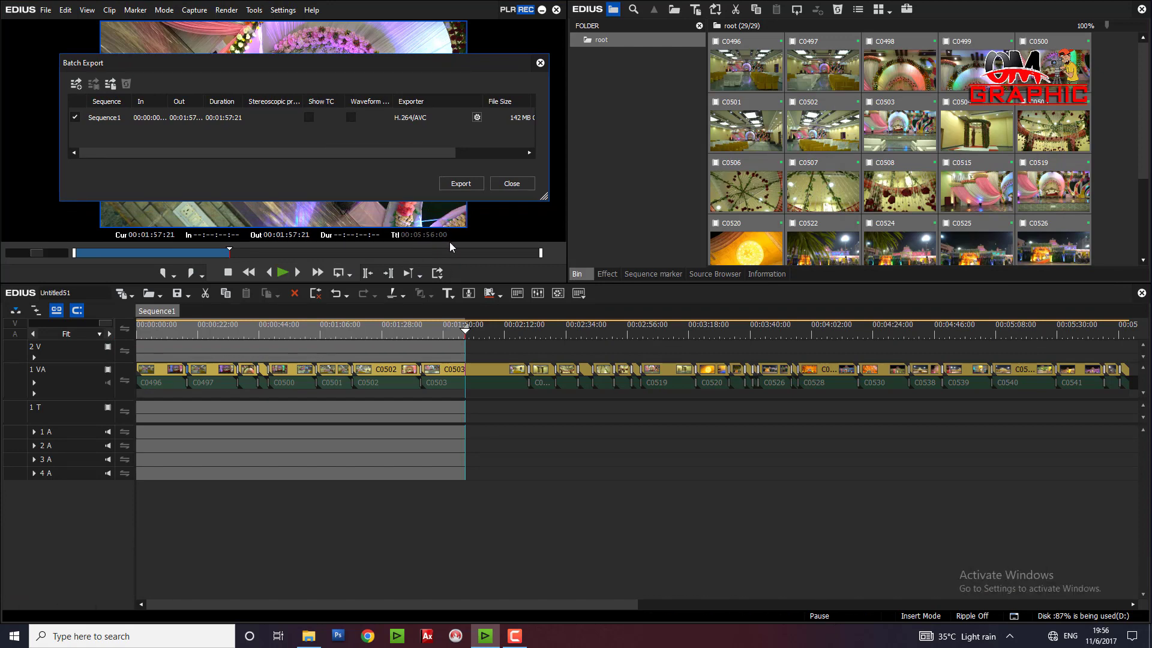
pyautogui.click(449, 335)
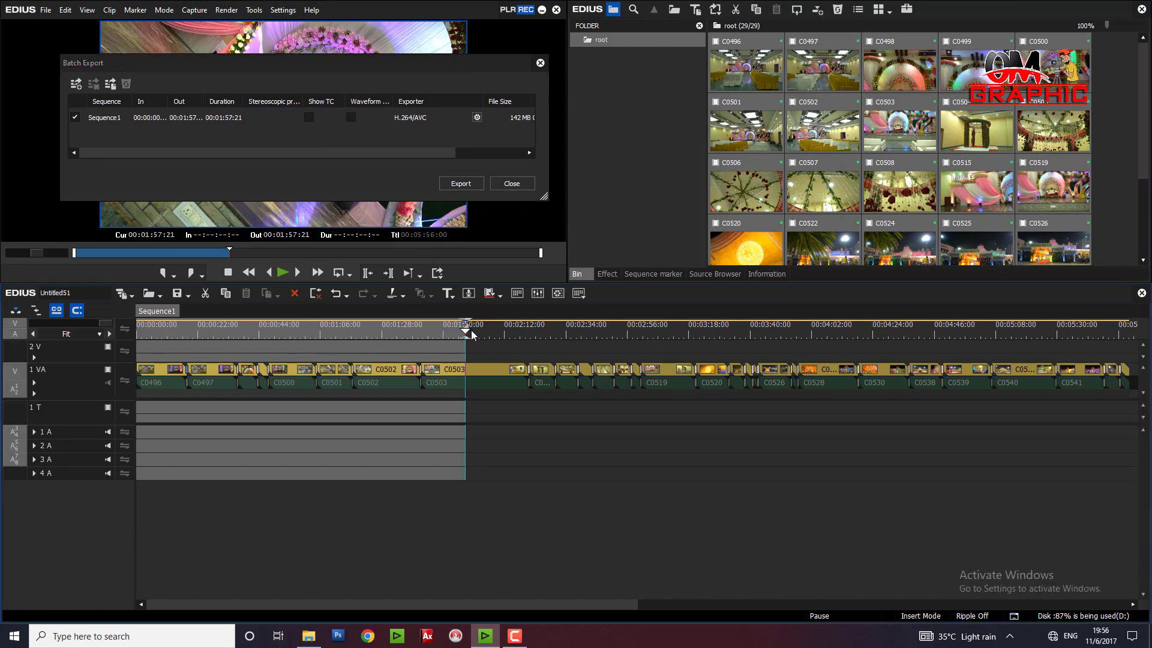
pyautogui.hotkey('alt', 'x')
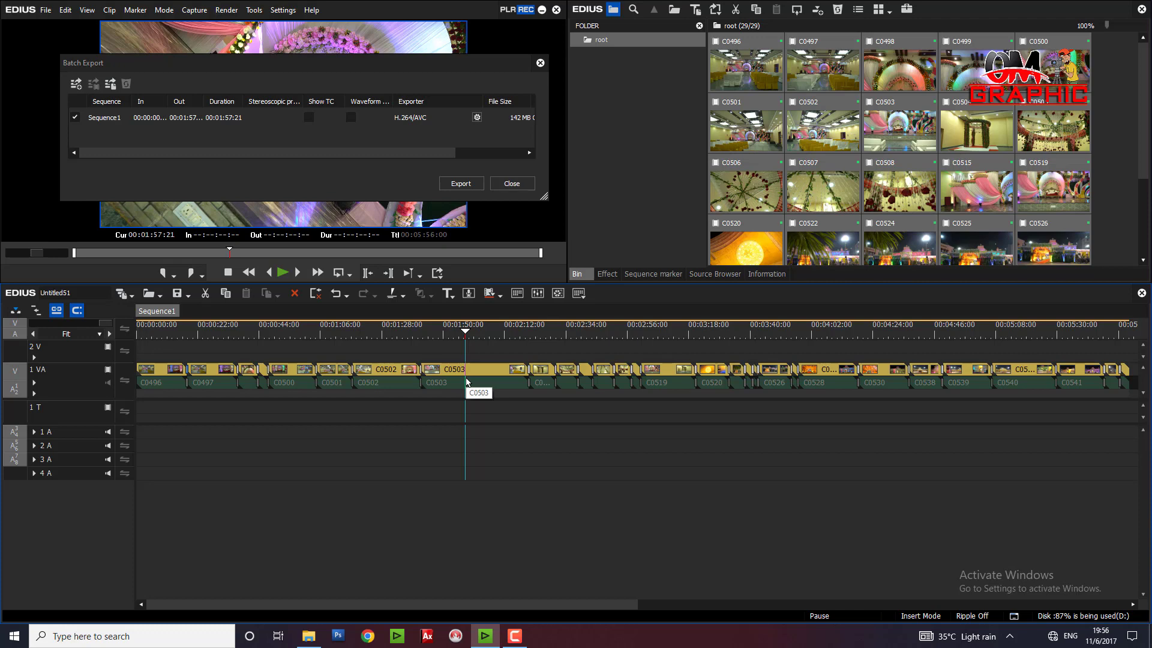
pyautogui.press('i')
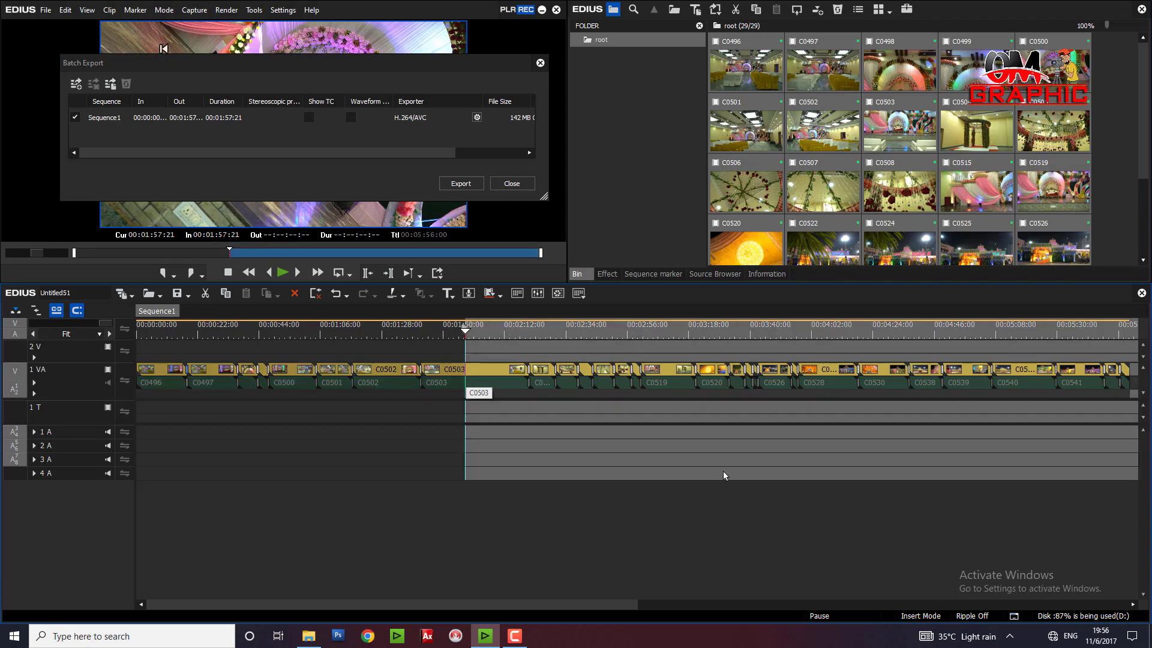
pyautogui.click(893, 324)
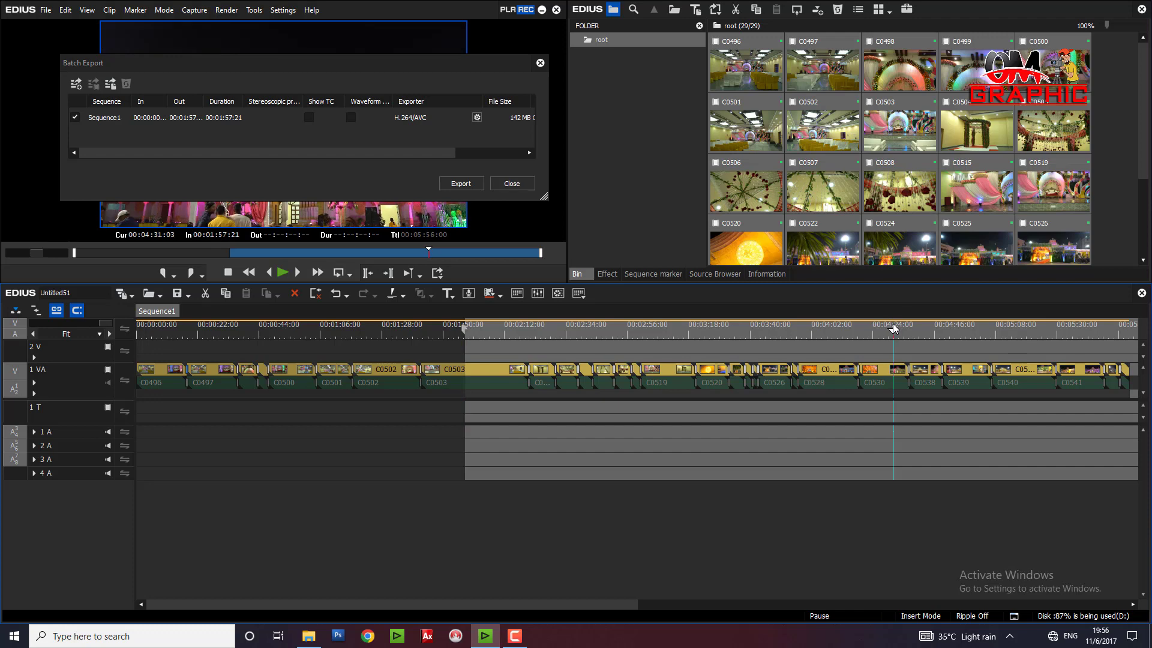
pyautogui.press('o')
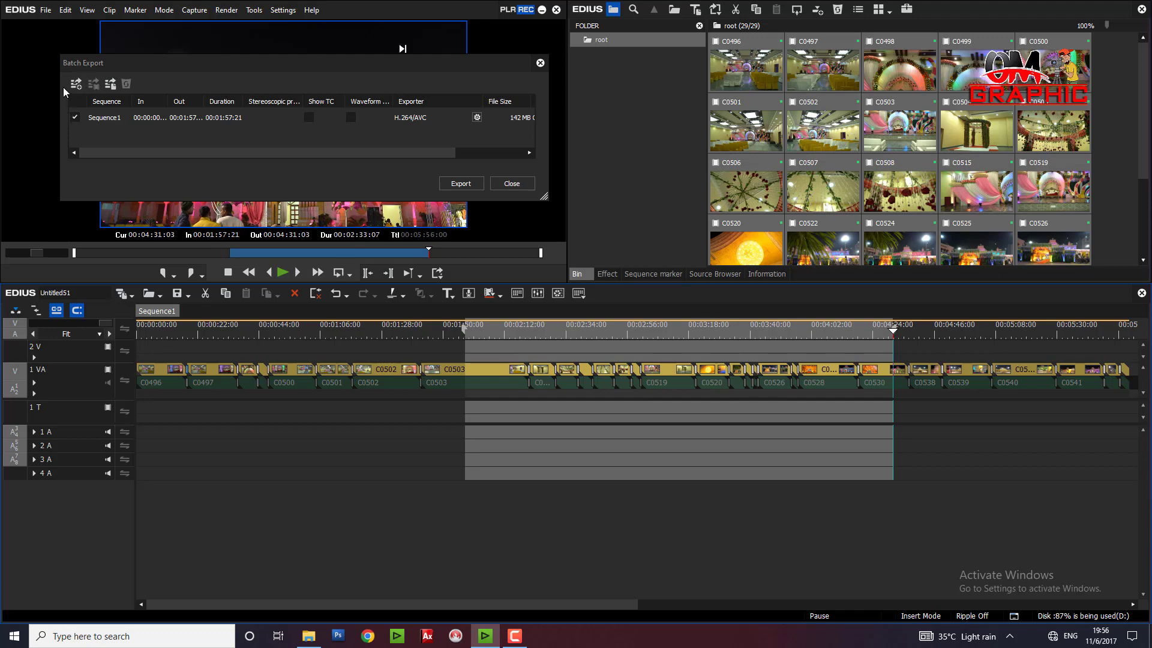
# - Add the marked range to the batch list using the first H.264/AVC preset with Export Between In and Out enabled, saved in master as 02
pyautogui.press('Escape')
pyautogui.press('F11')
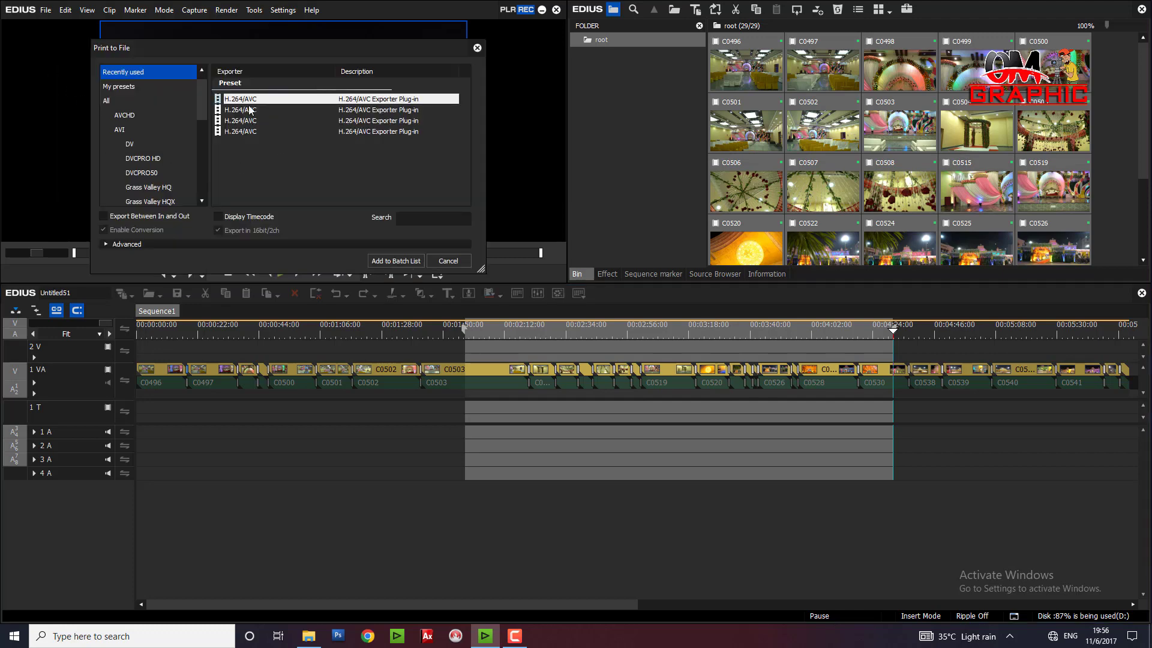
pyautogui.click(101, 217)
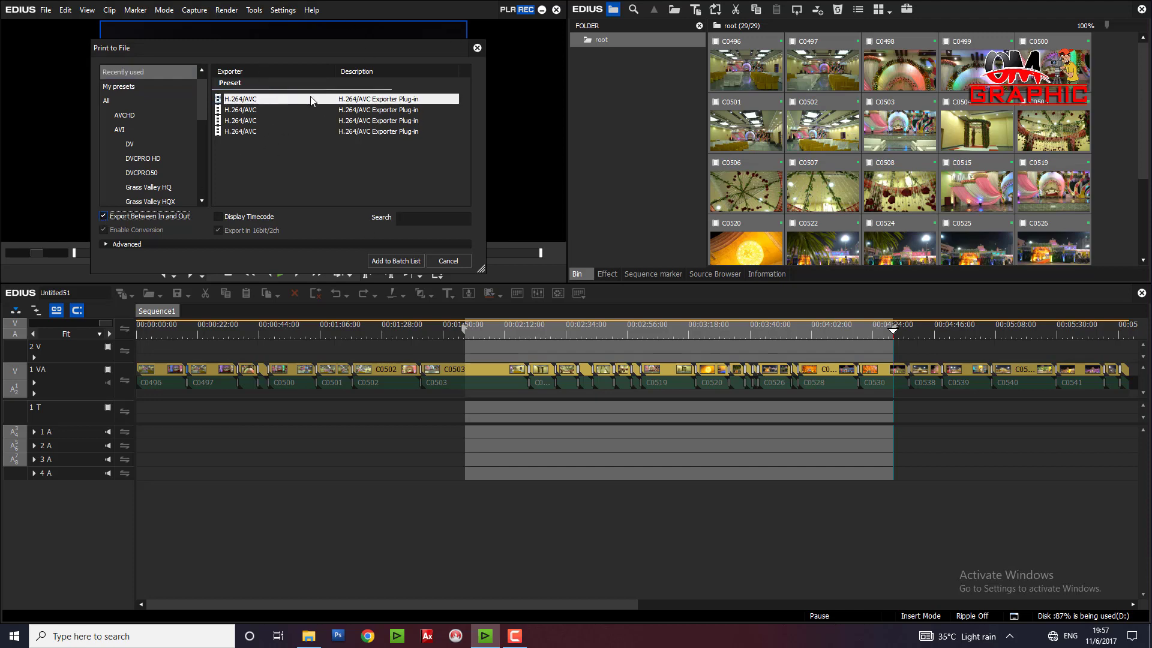
pyautogui.click(393, 261)
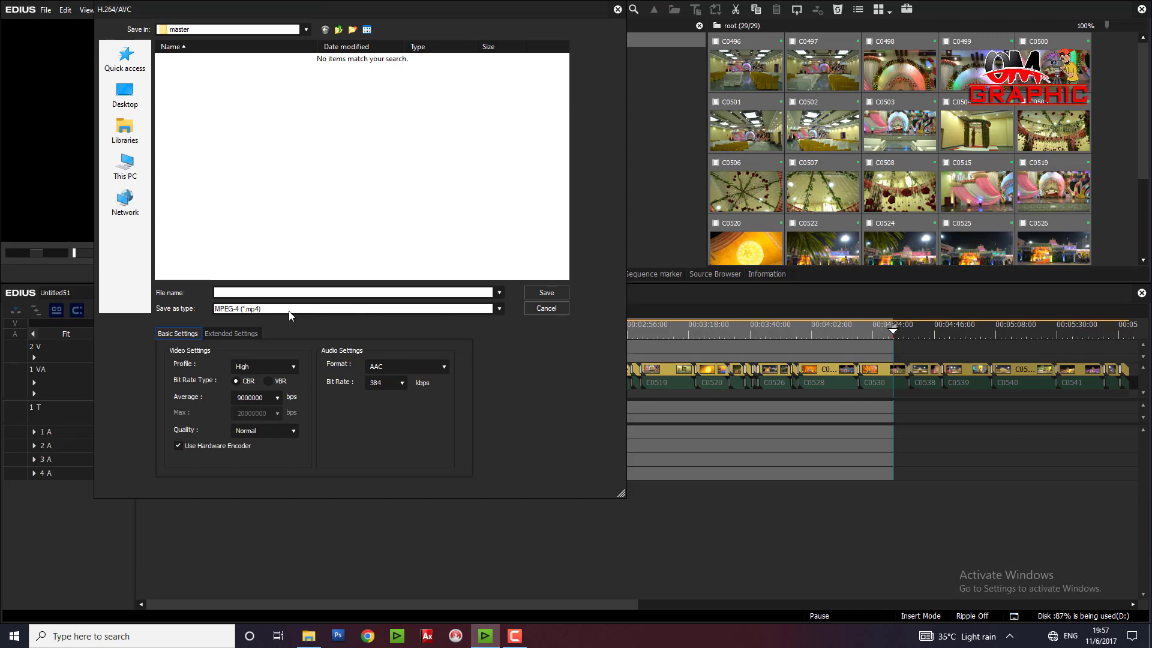
pyautogui.click(294, 292)
pyautogui.write('02')
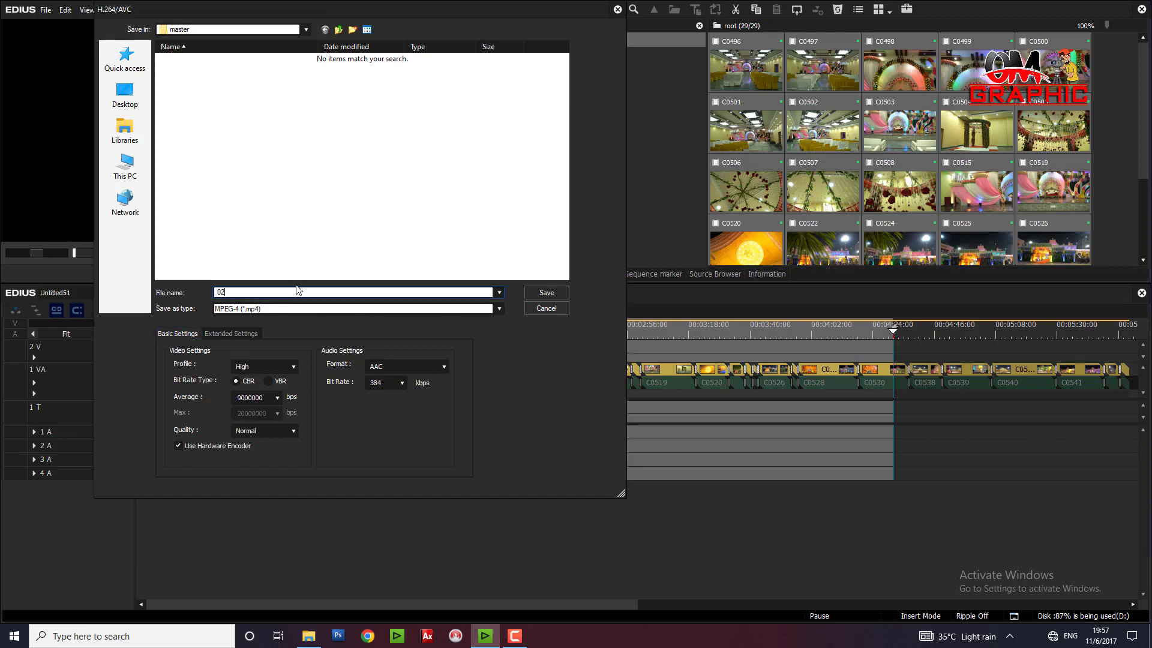
pyautogui.click(546, 295)
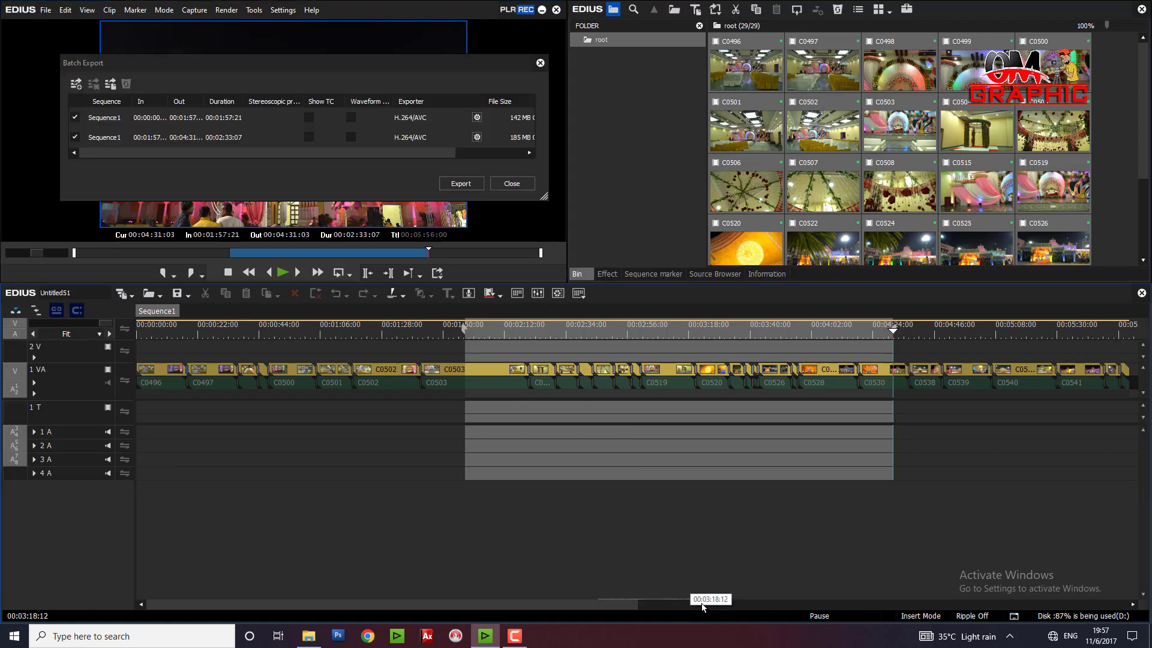
# - Replace the marked range with one from the current position at 00:04:31:03 to the sequence end at 00:05:56:00
pyautogui.moveTo(624, 605); pyautogui.dragTo(770, 597)
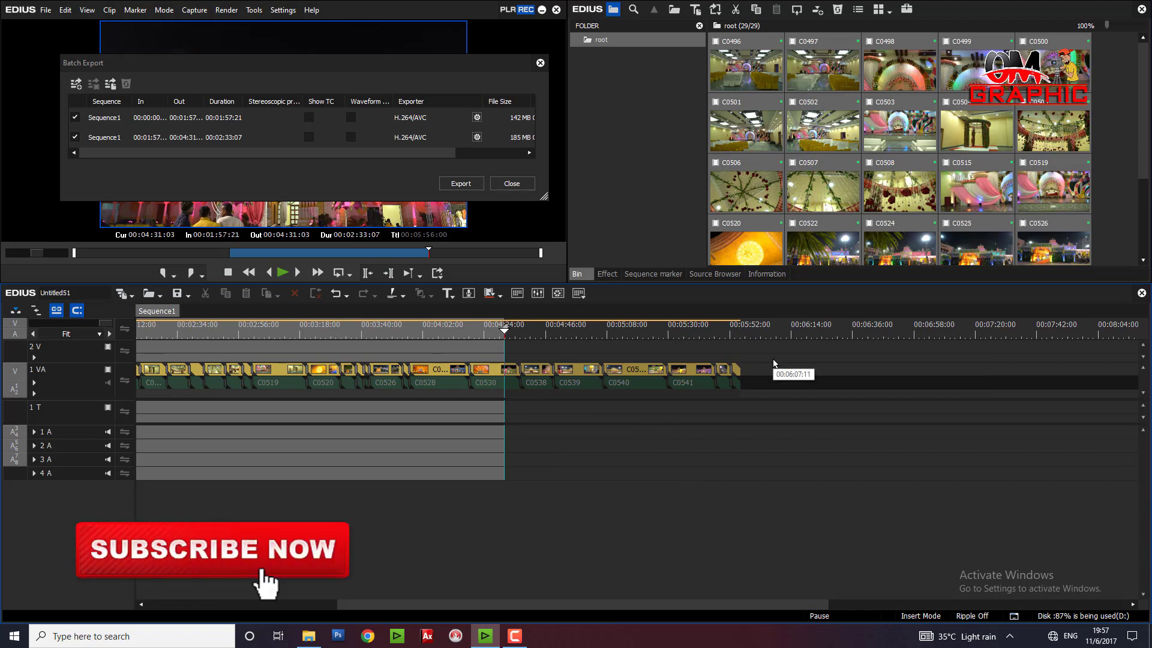
pyautogui.press('x')
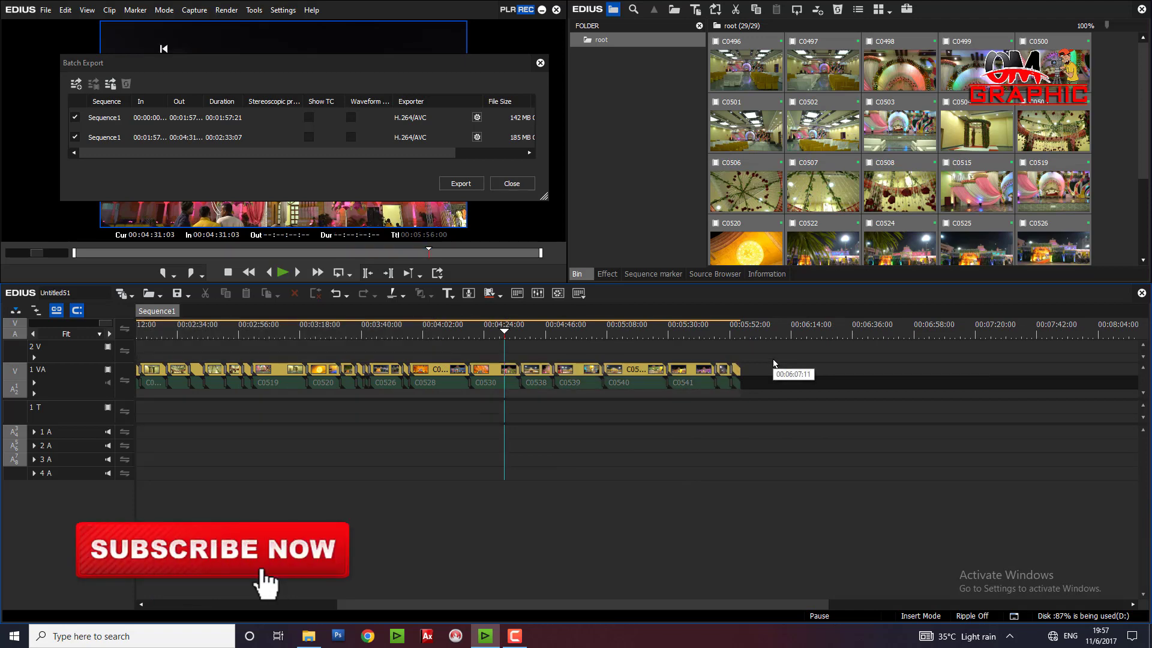
pyautogui.press('i')
pyautogui.press('End')
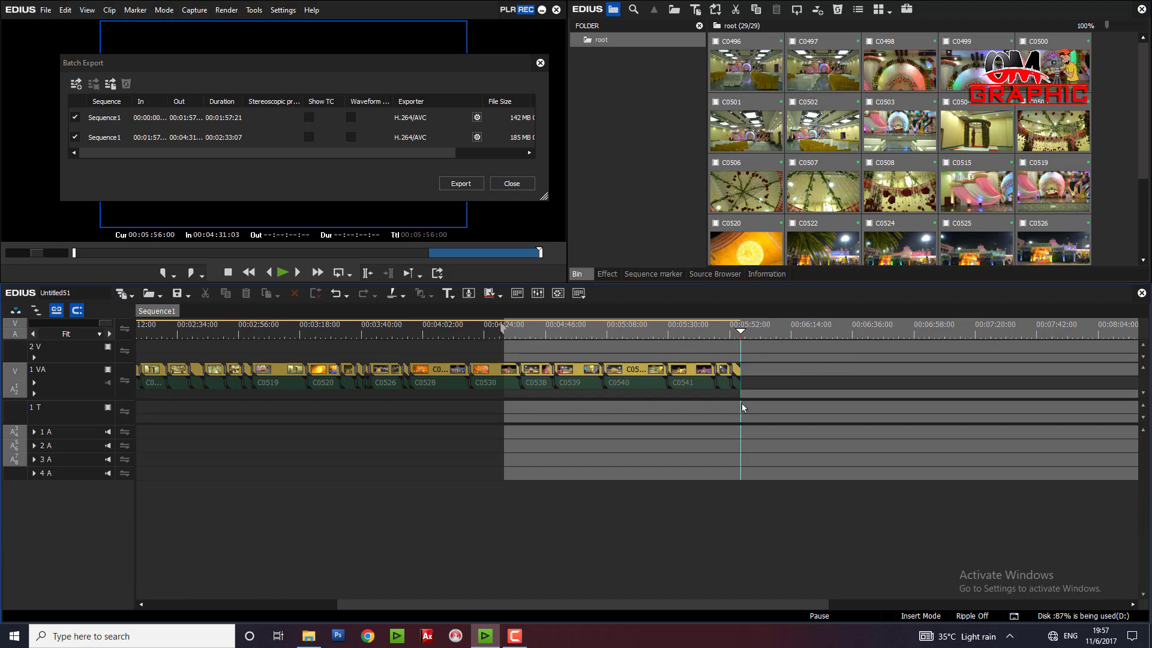
pyautogui.press('o')
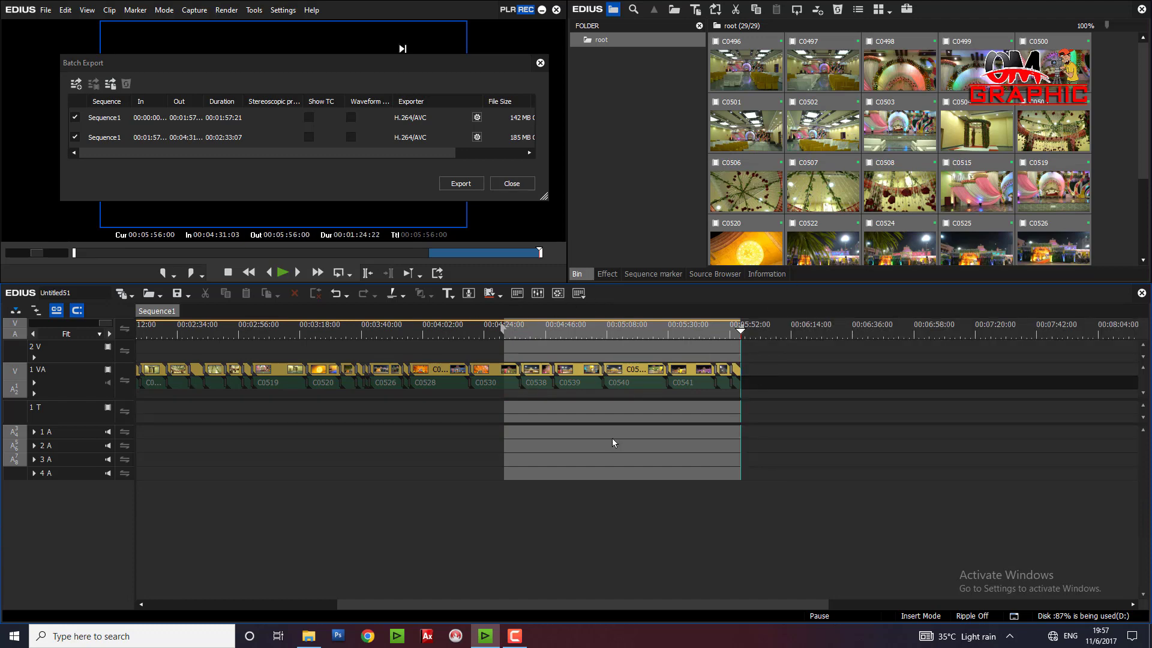
# - Add the final range to the batch list with the first H.264/AVC preset, limited to In and Out, and save it in master as 03
pyautogui.press('Escape')
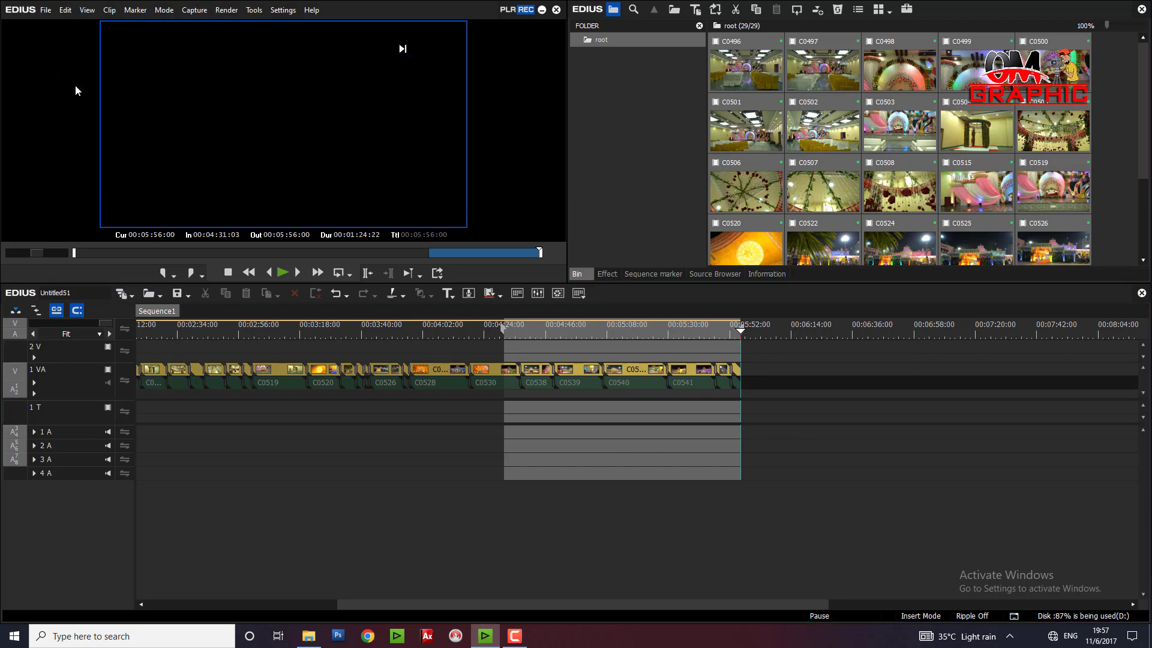
pyautogui.press('F11')
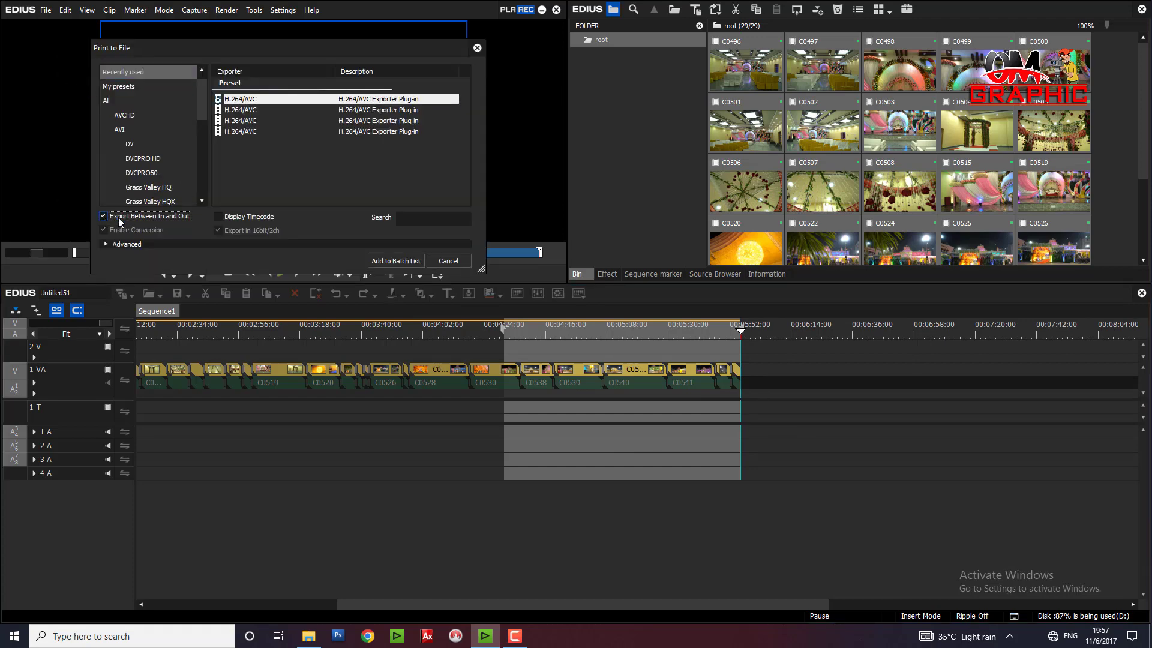
pyautogui.click(397, 260)
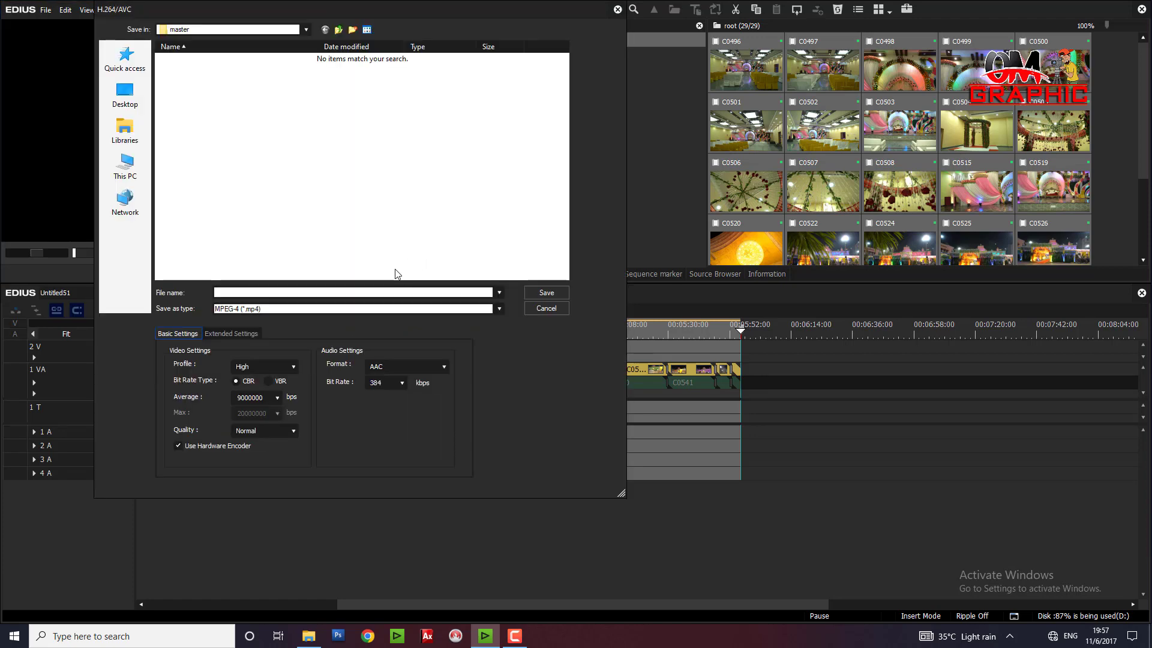
pyautogui.click(277, 292)
pyautogui.write('03')
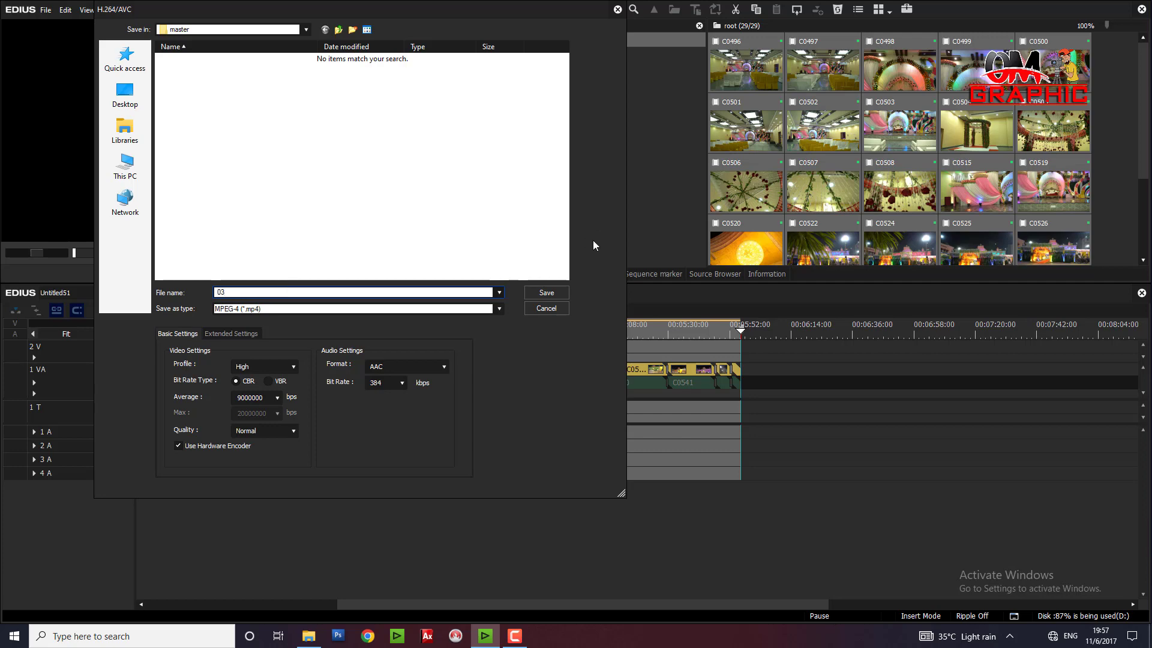
pyautogui.click(541, 293)
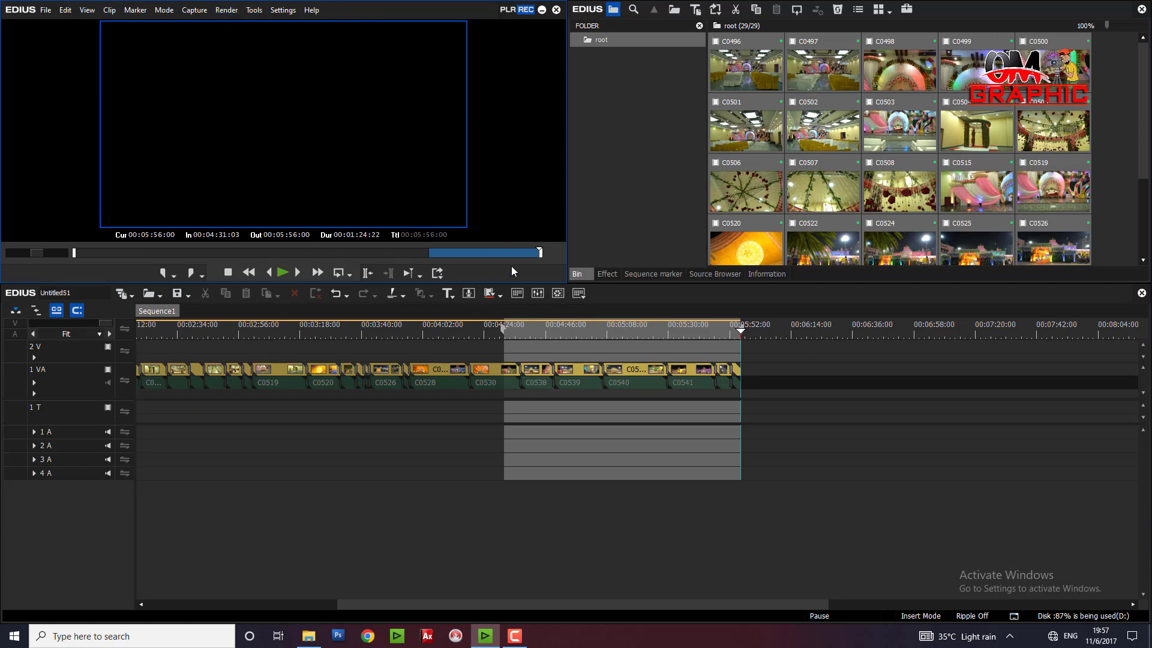
# - Move and enlarge the Batch Export window to show every entry in full, and start exporting the three checked entries
pyautogui.hscroll(-2, 427, 600)
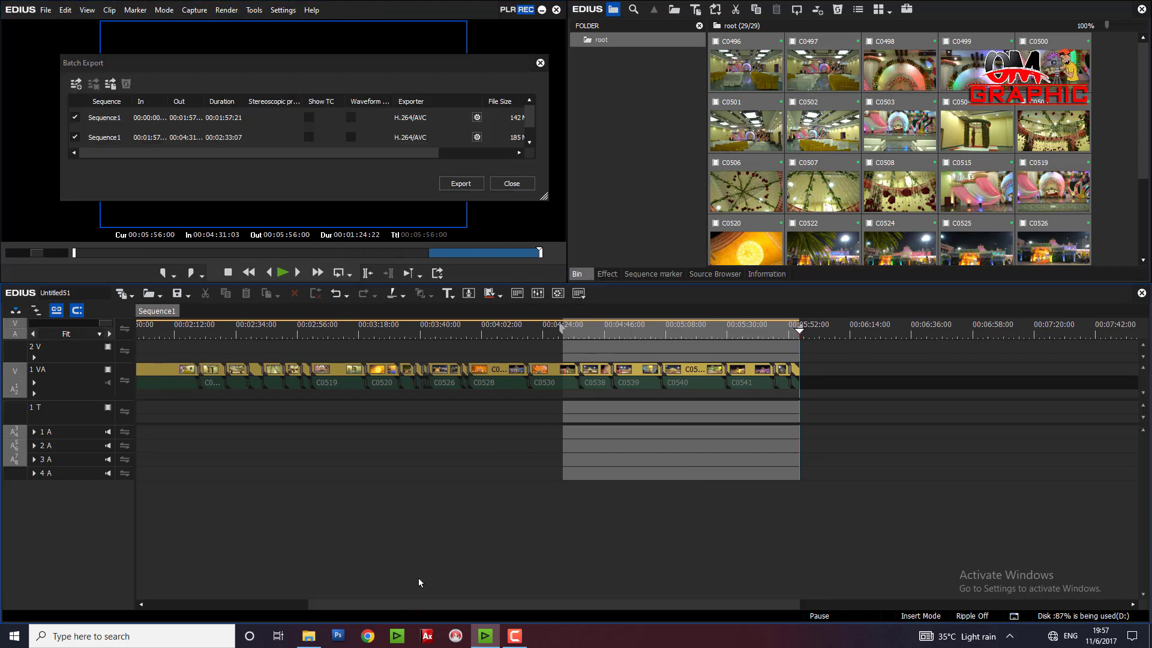
pyautogui.moveTo(118, 66); pyautogui.dragTo(148, 91)
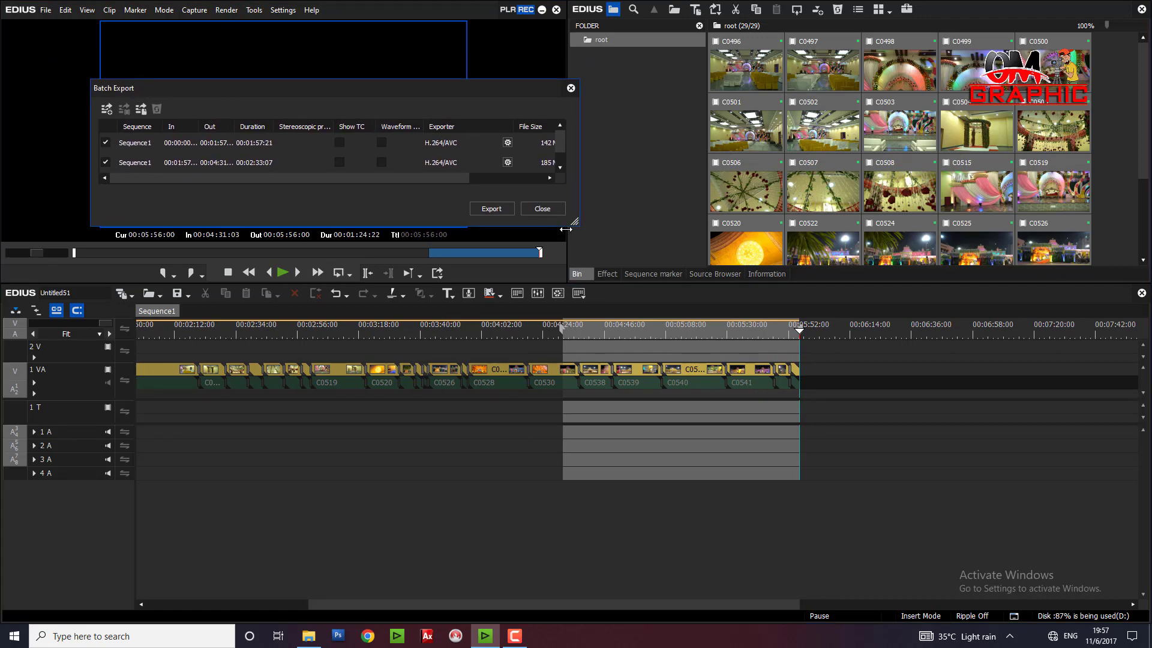
pyautogui.moveTo(575, 224); pyautogui.dragTo(725, 297)
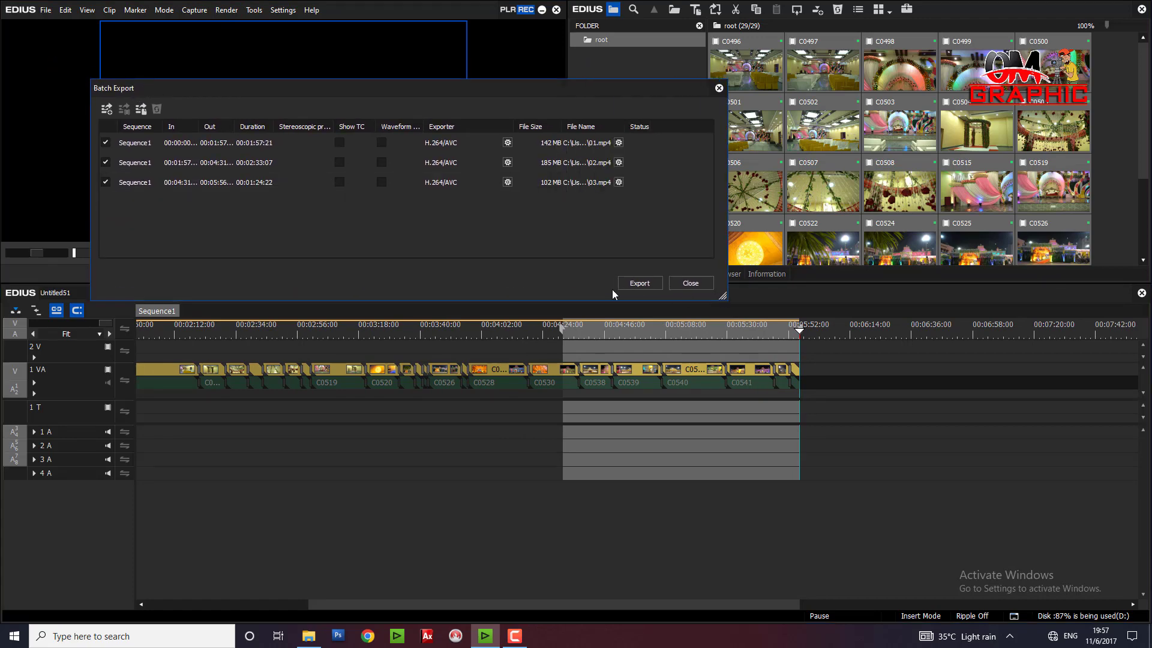
pyautogui.click(643, 283)
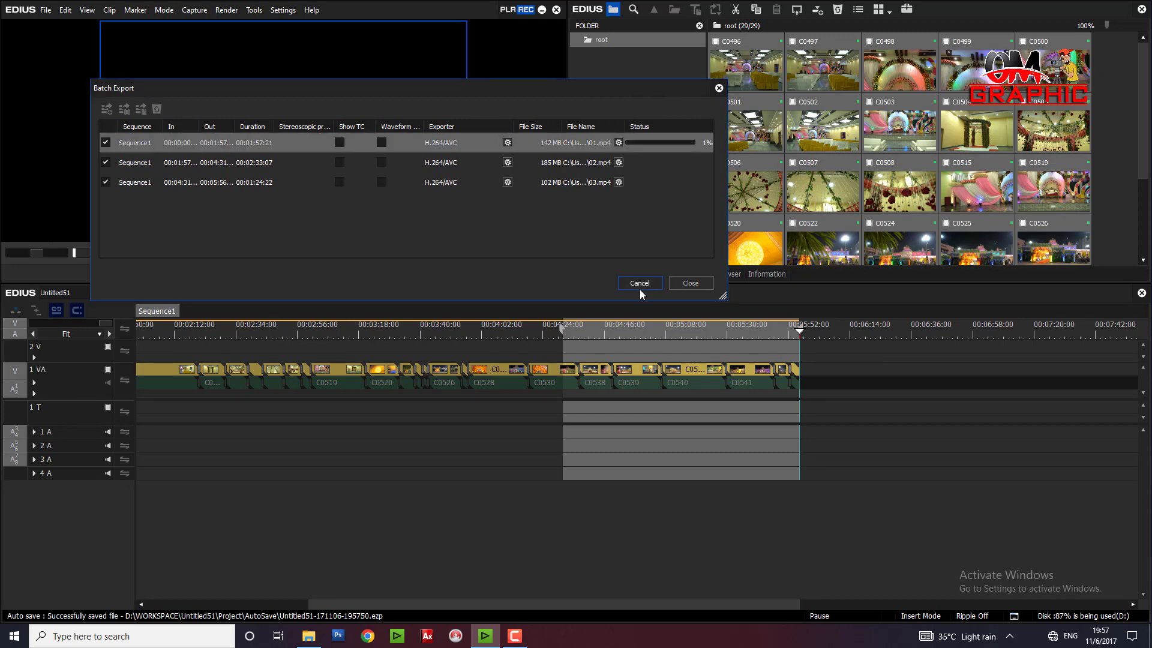